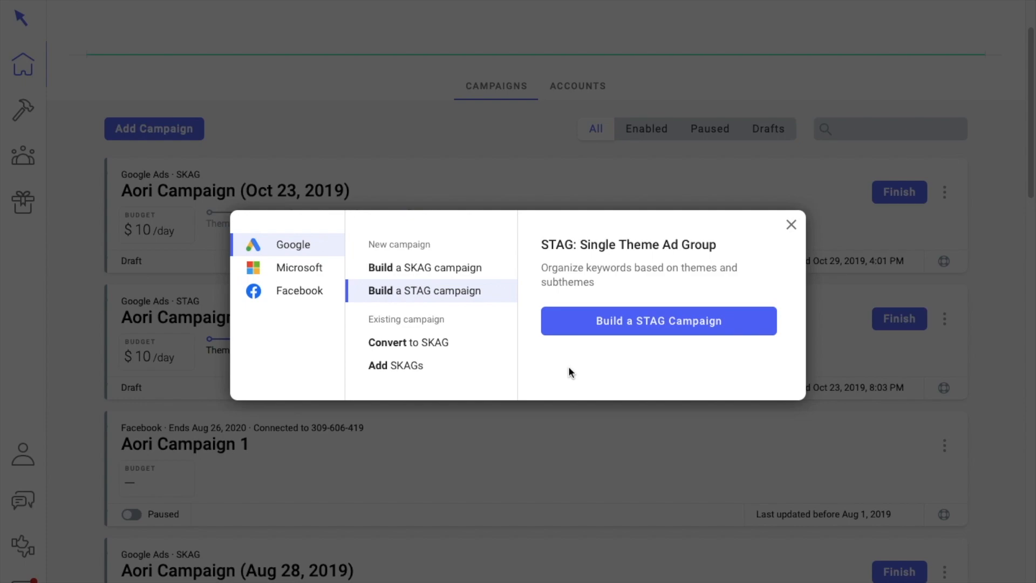
click(635, 321)
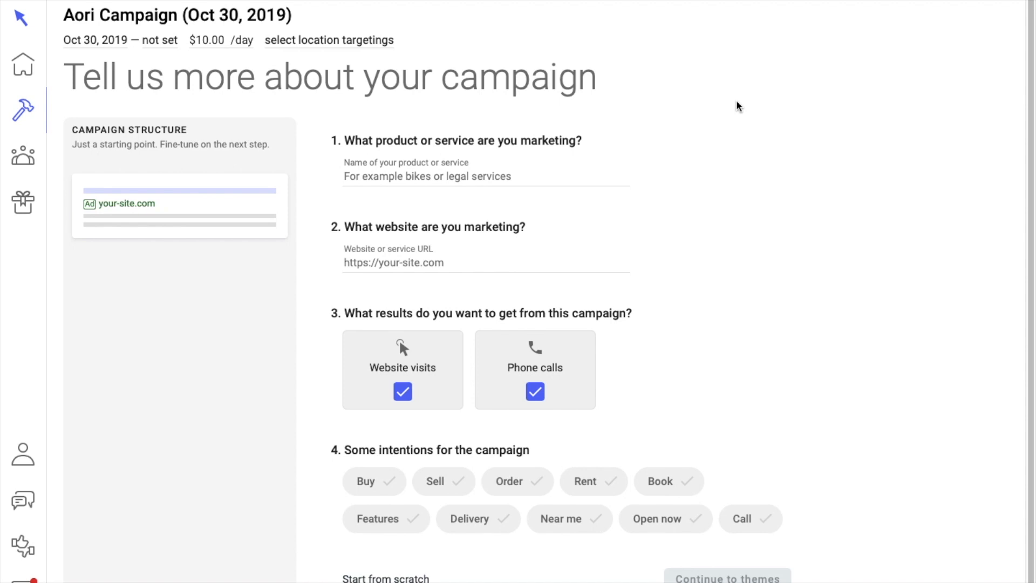
click(438, 184)
text(Of)
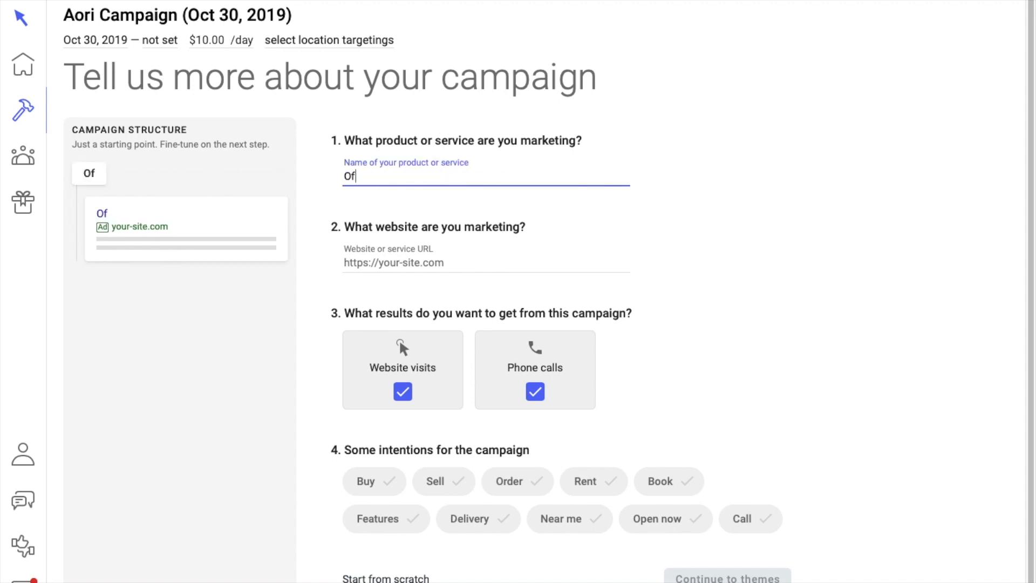
text(fice Space)
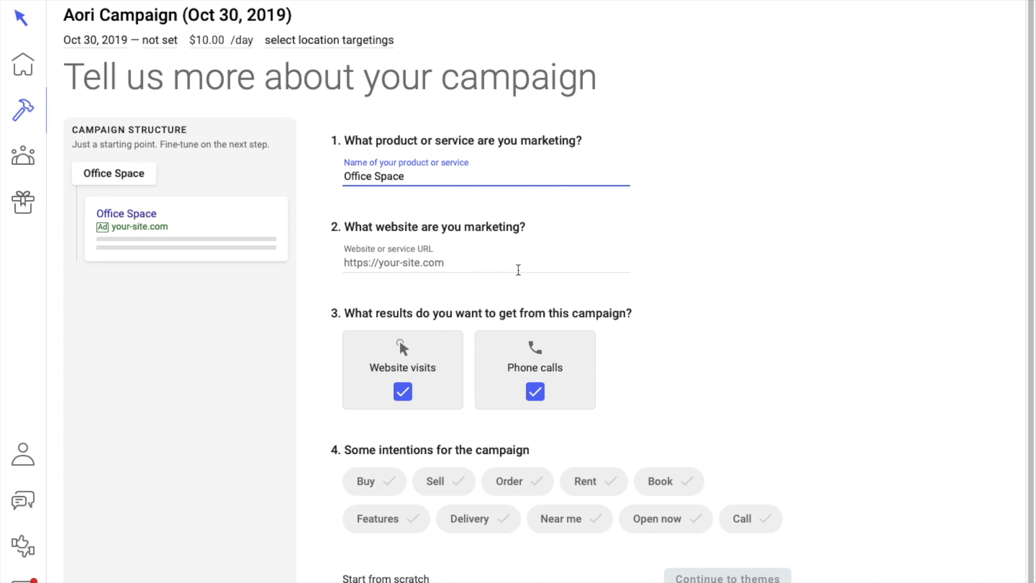
click(378, 263)
text(www.offi)
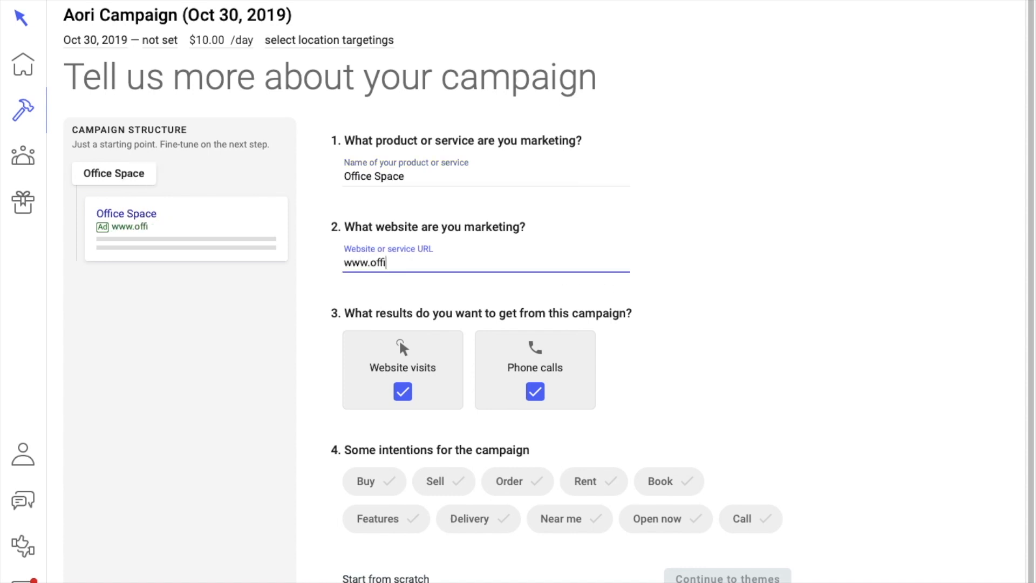
text(ce-space.com)
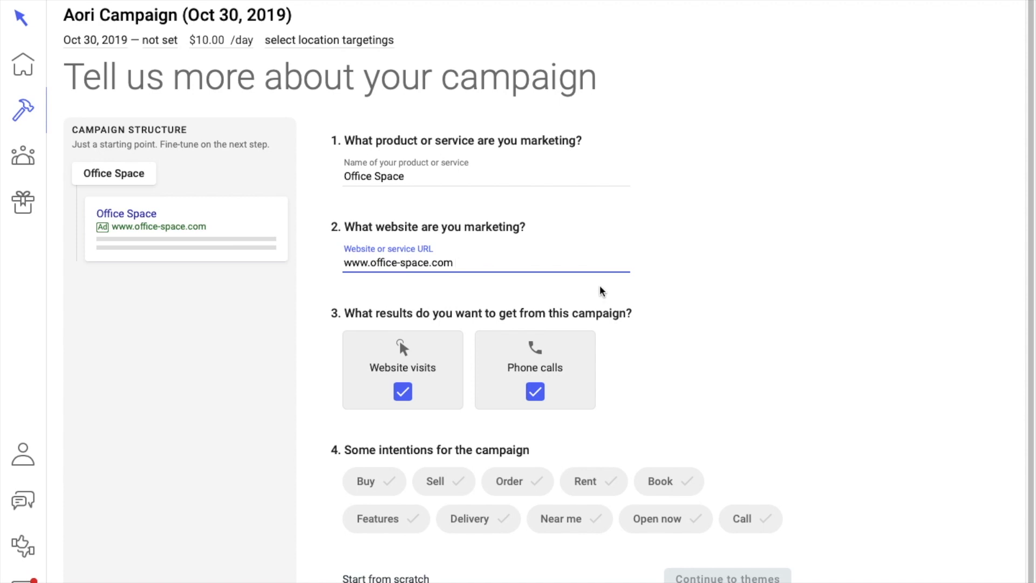
Step: Exclude phone calls from the desired results, choose the Buy and Rent intentions, and continue to themes
click(515, 393)
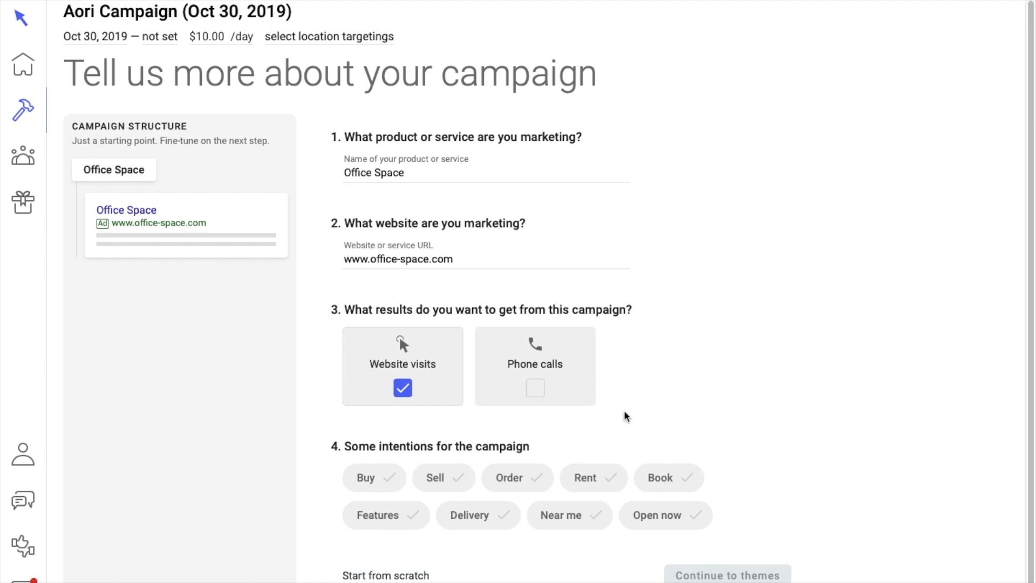
click(369, 478)
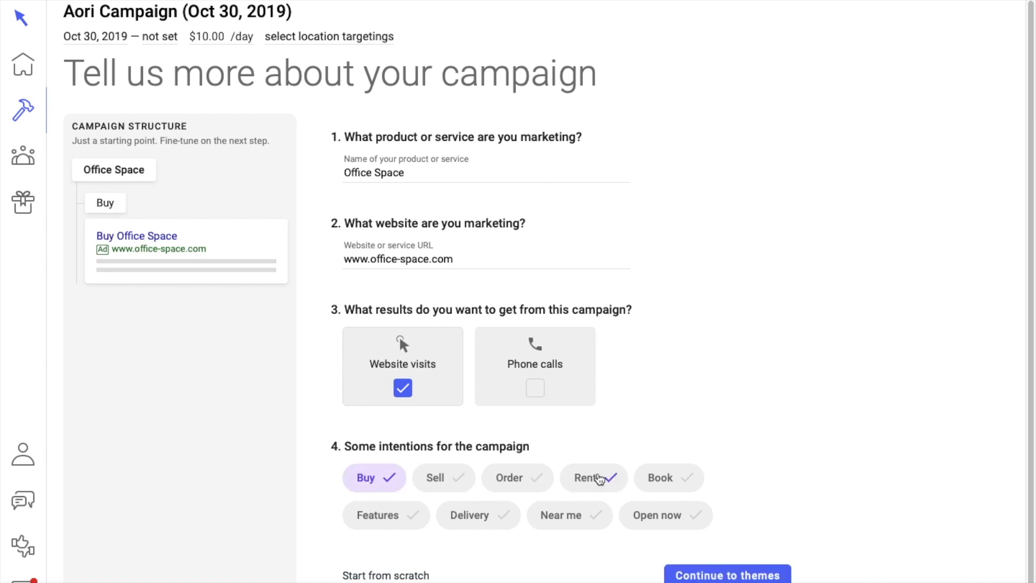
click(599, 479)
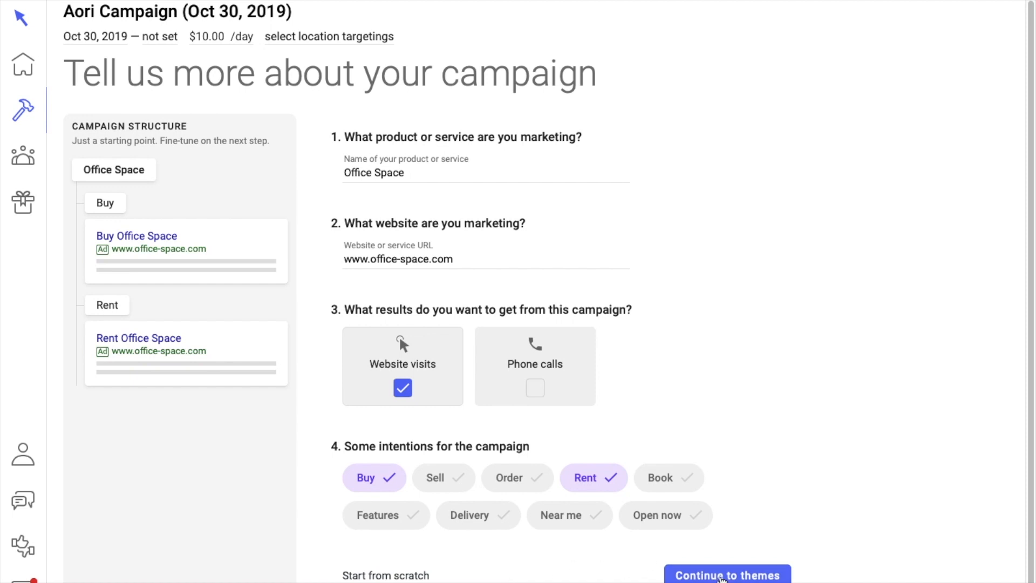
click(722, 577)
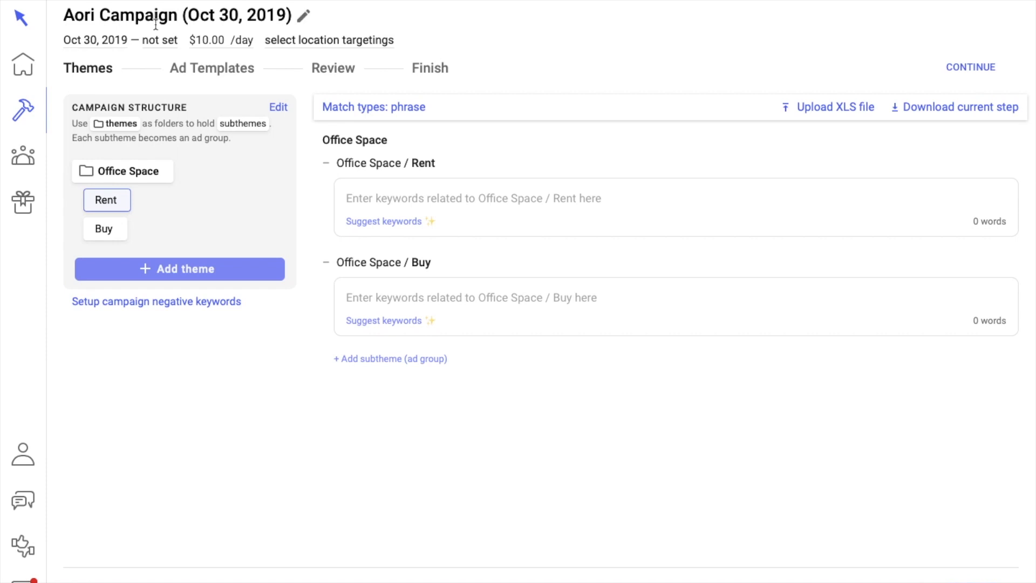
Step: Search the campaign's location targeting for United States and include the matching location
click(329, 43)
text(United States)
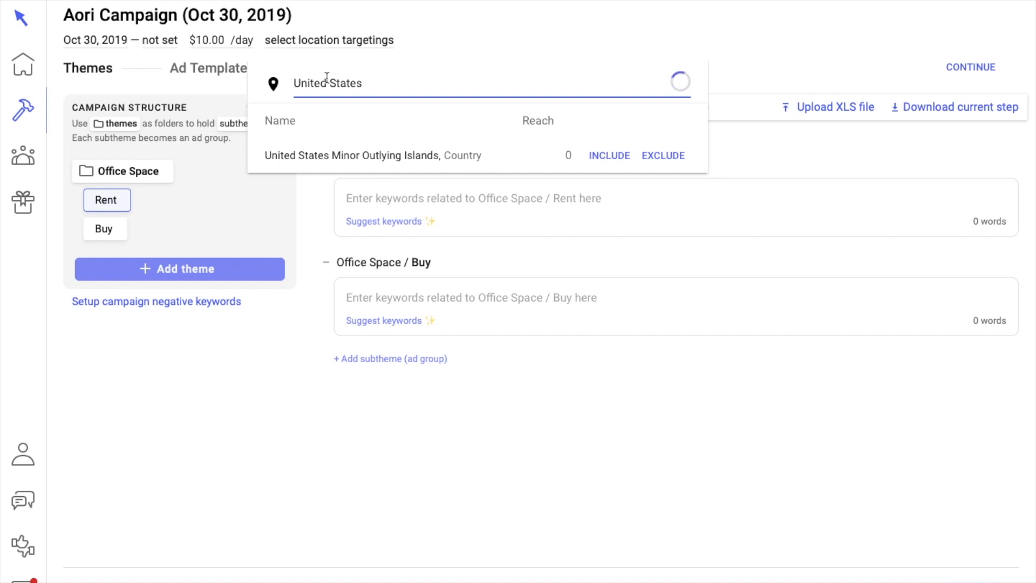
click(604, 158)
click(736, 47)
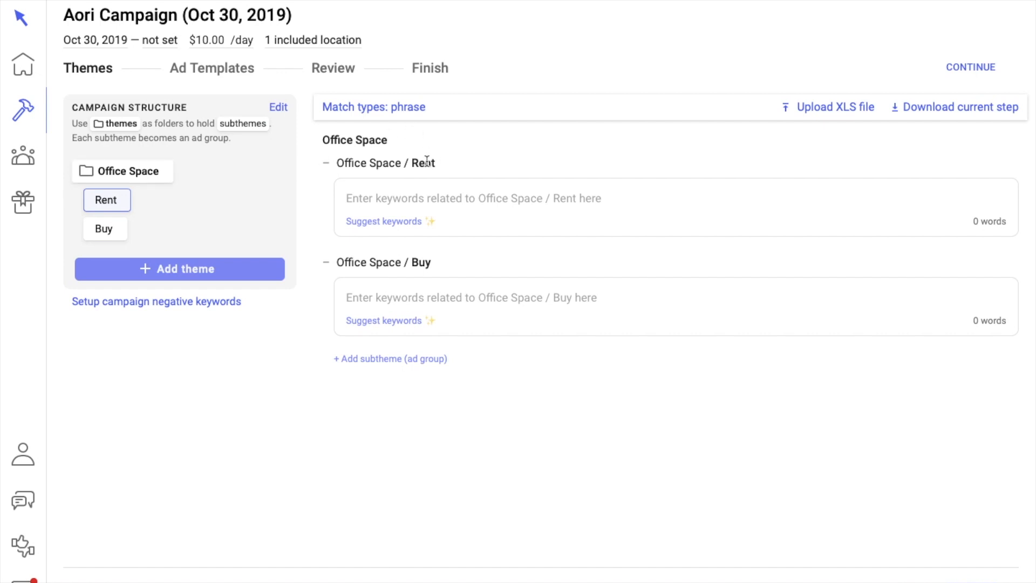
Step: Add suggested keywords to Office Space / Rent: office space, space, office and workspace for rent, rent office space by the hour, rent an office for a day
click(388, 221)
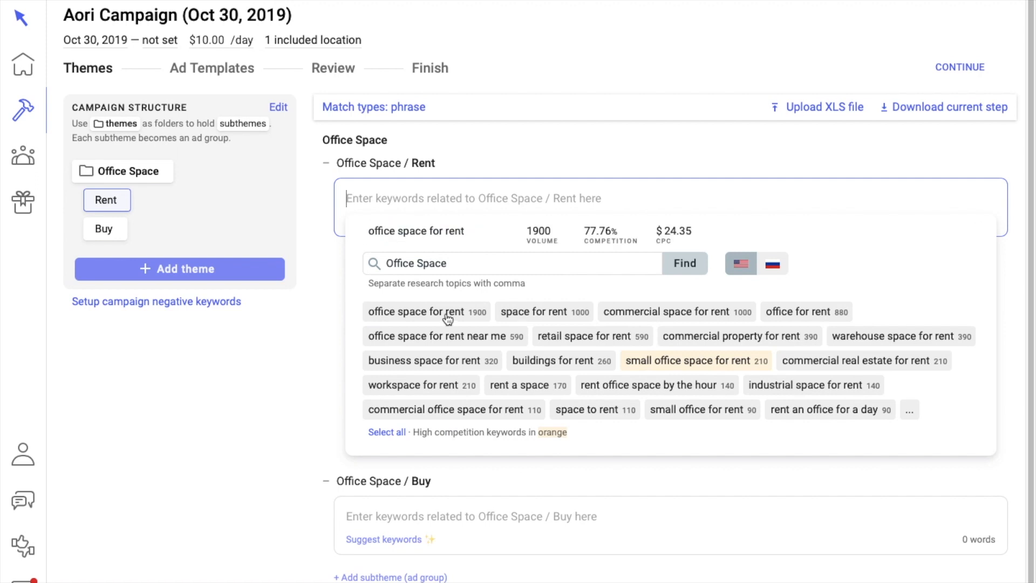
click(448, 318)
click(563, 319)
click(799, 312)
click(415, 385)
click(696, 388)
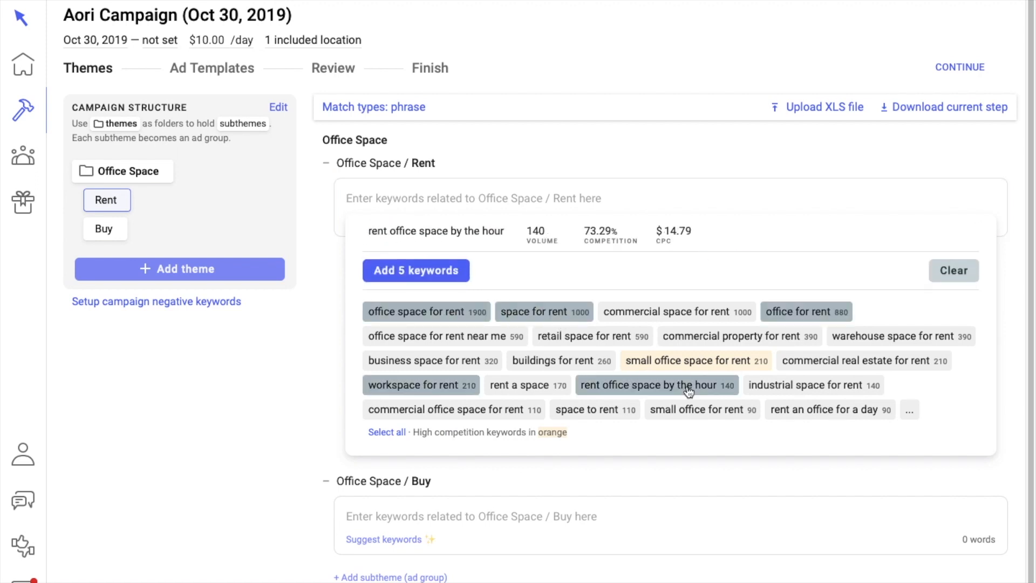
click(817, 418)
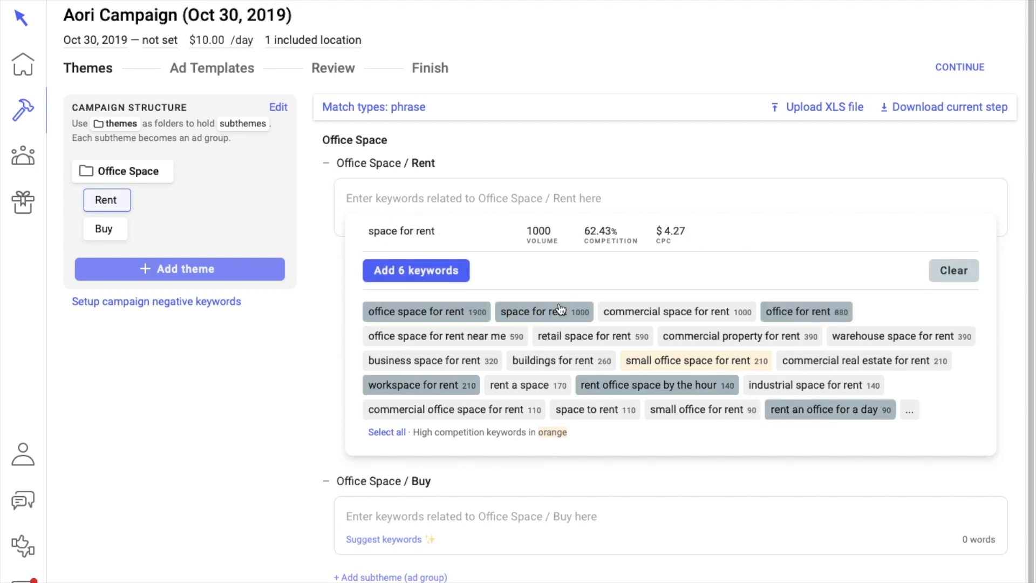
click(425, 271)
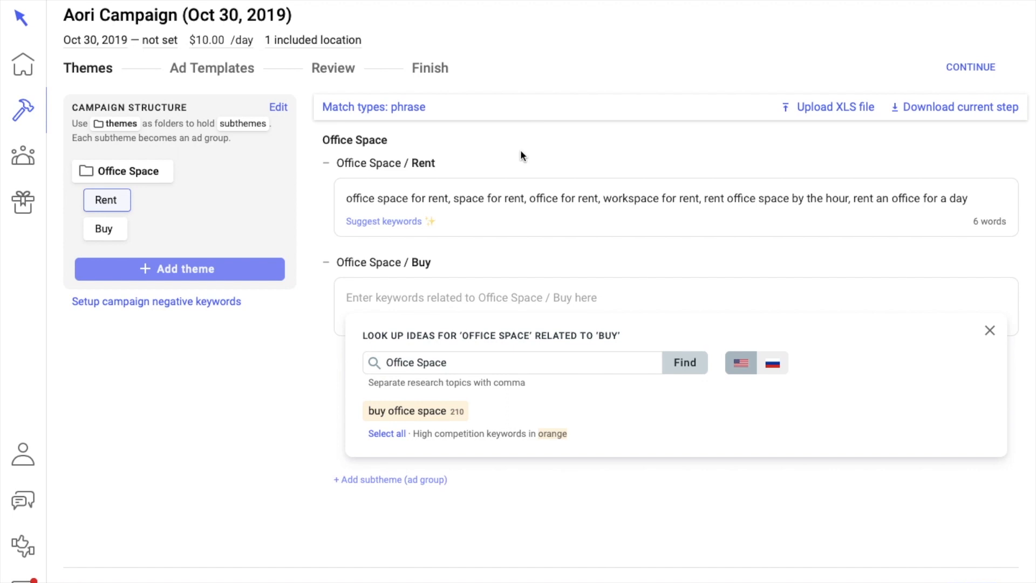
Step: Give the Office Space / Buy subtheme the suggested keyword buy office space and the custom keyword purchase office space
mouse_move(429, 419)
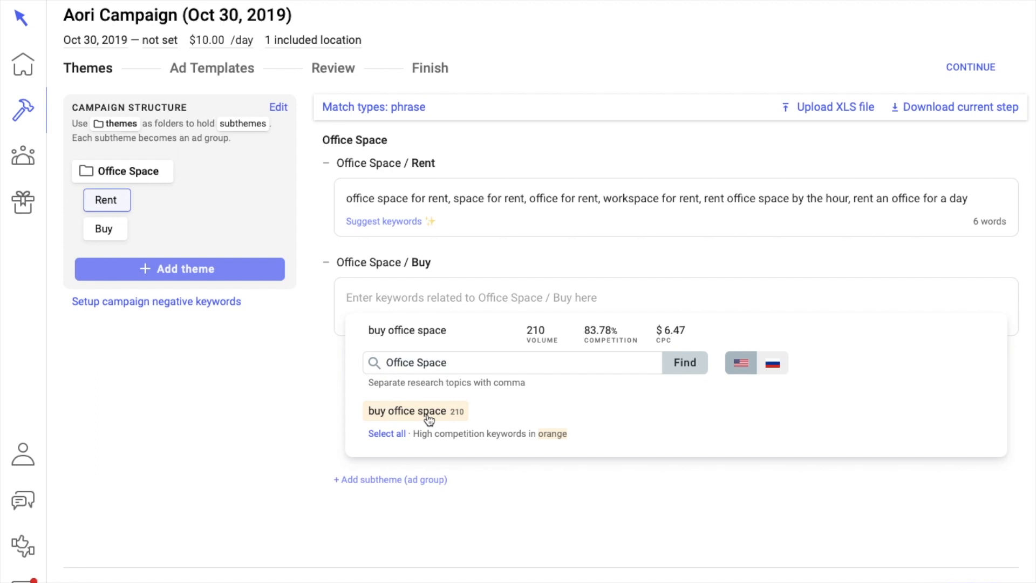
click(429, 420)
click(414, 376)
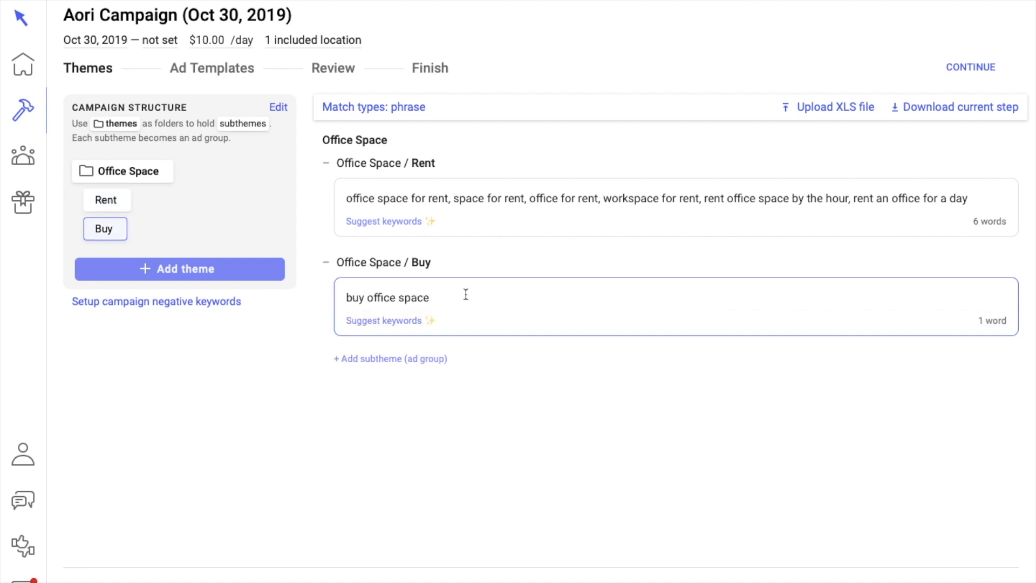
text(, purchase offi)
text(ce spac)
key(BackSpace)
text(pac)
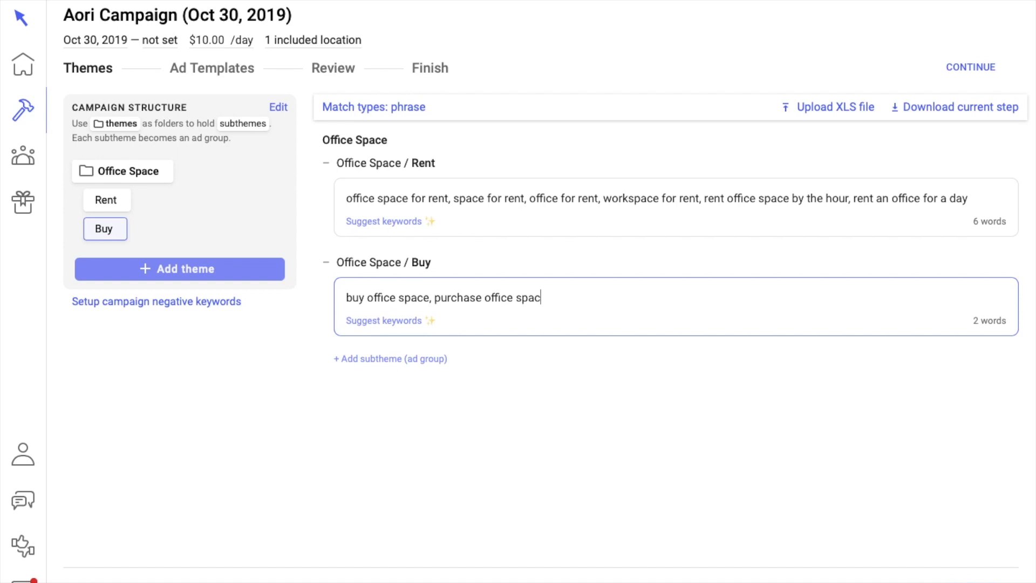
text(e)
Step: Add a subtheme named Affordable to the Office Space theme
click(416, 359)
text(Affordable)
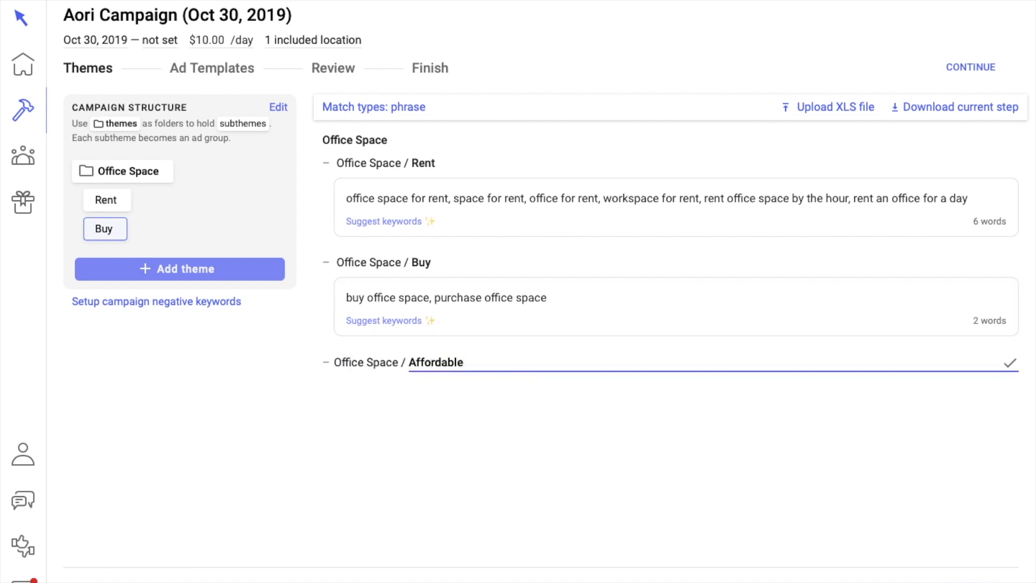
click(1002, 362)
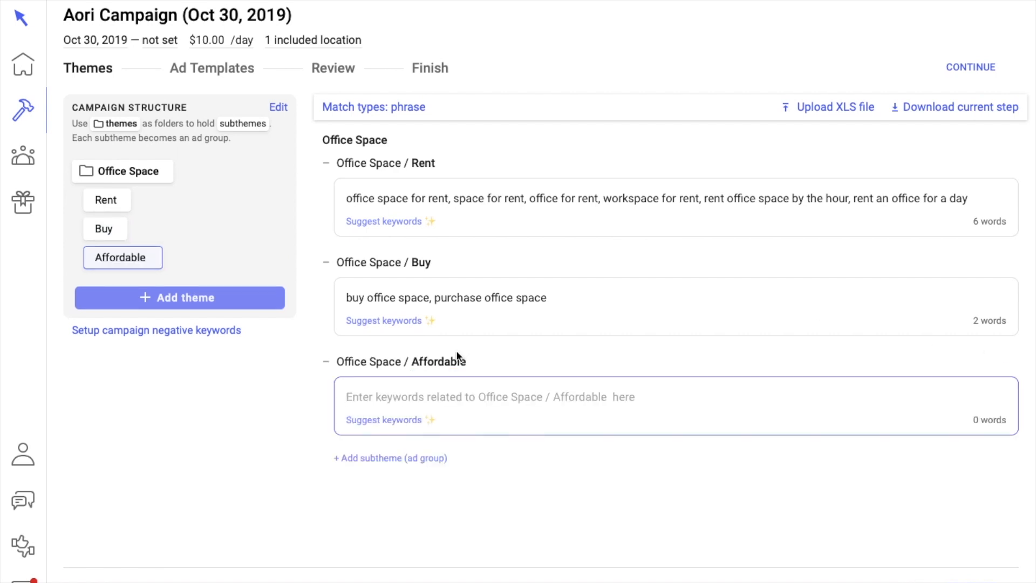
Step: Fill the Affordable subtheme with the suggested keyword affordable office space plus cheap office space and affordable co-working space
click(384, 420)
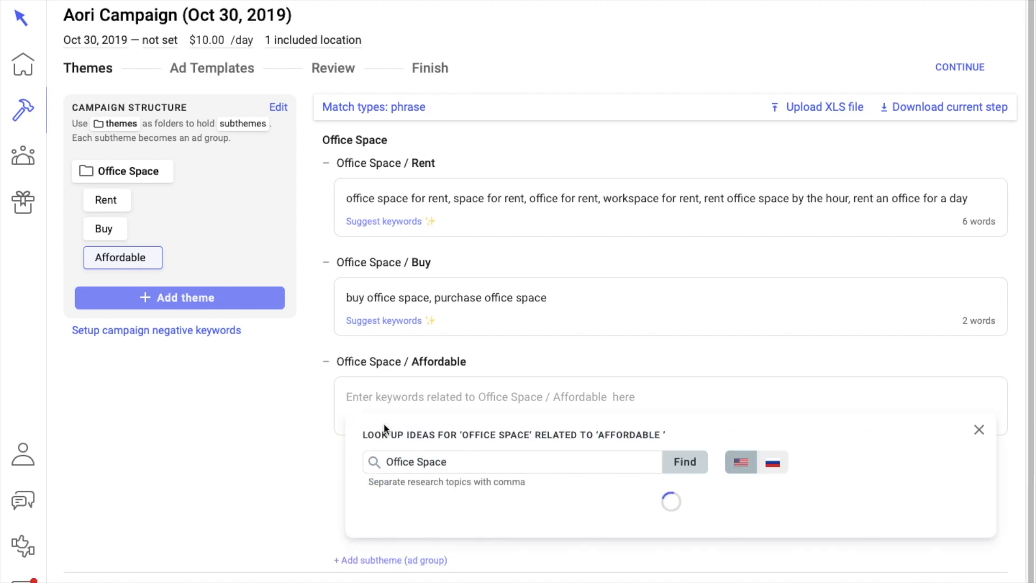
click(442, 514)
click(417, 468)
text(chea)
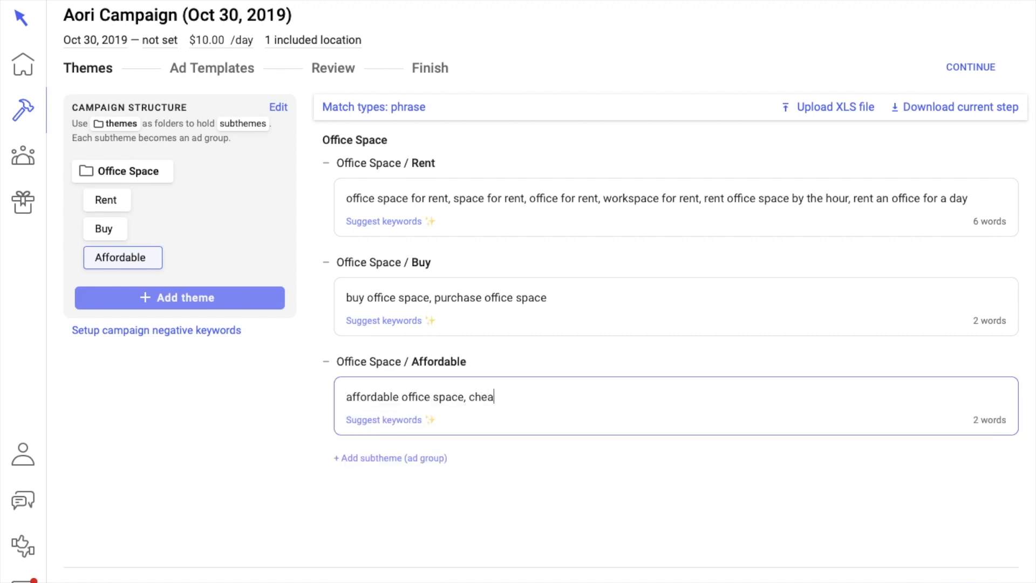
text(p office space, )
text(afforda)
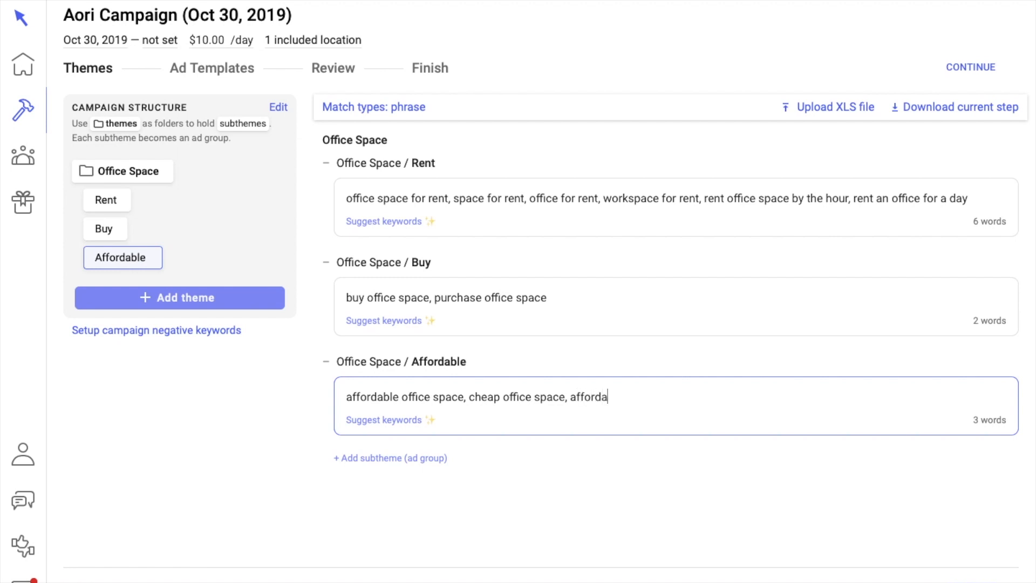
text(ble co-working space)
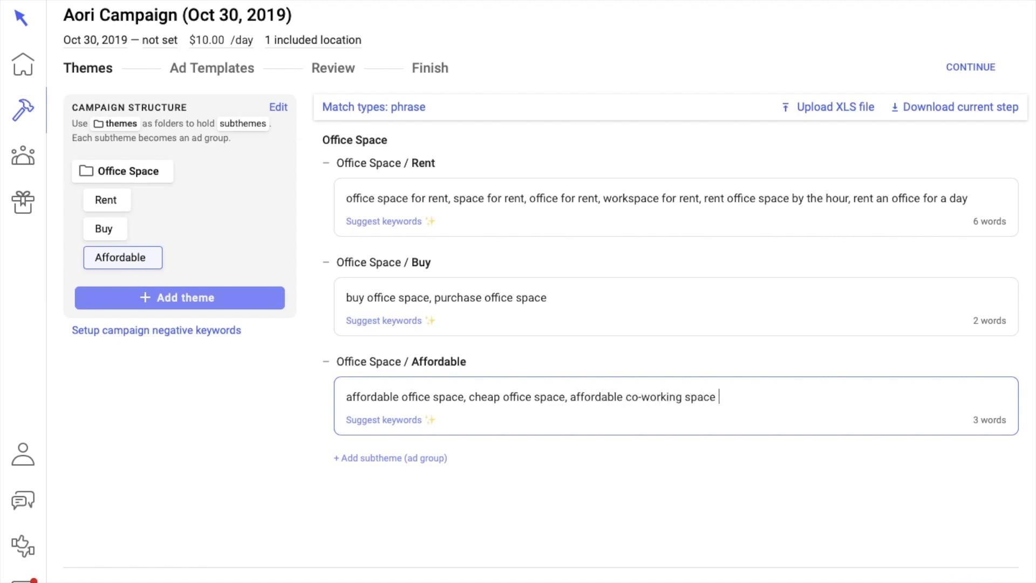
click(316, 396)
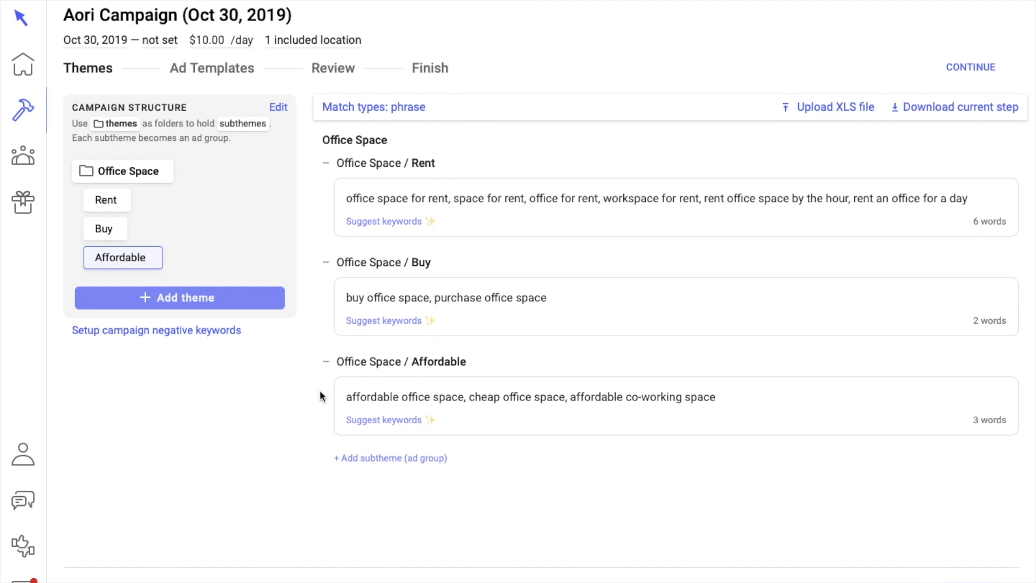
Step: Add a new theme named Apartment to the campaign structure with no intentions picked
click(167, 297)
text(Apa)
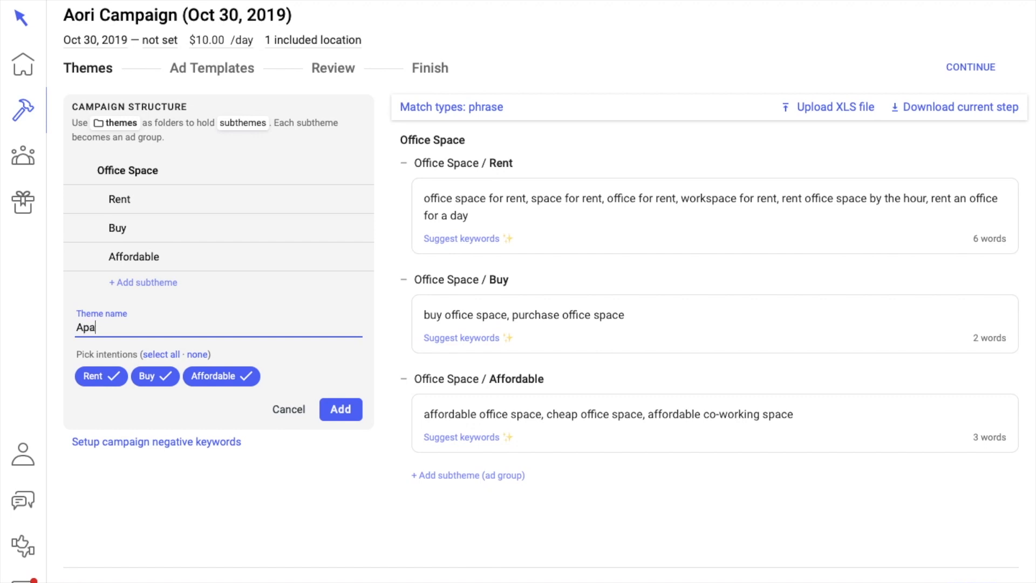
text(rtment)
click(200, 355)
key(Return)
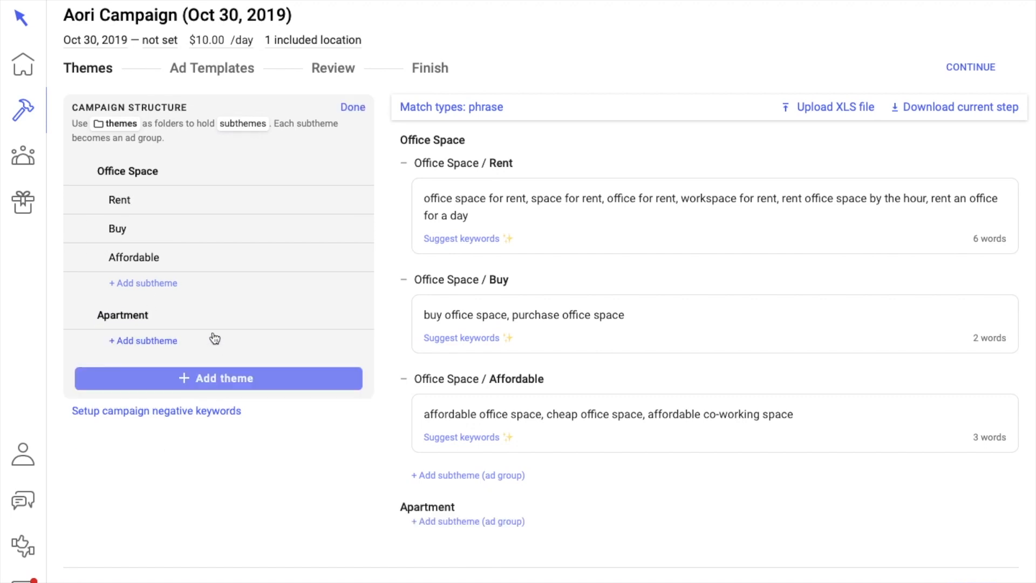
Step: Add a Rent subtheme under the Apartment theme
click(161, 346)
text(Rent)
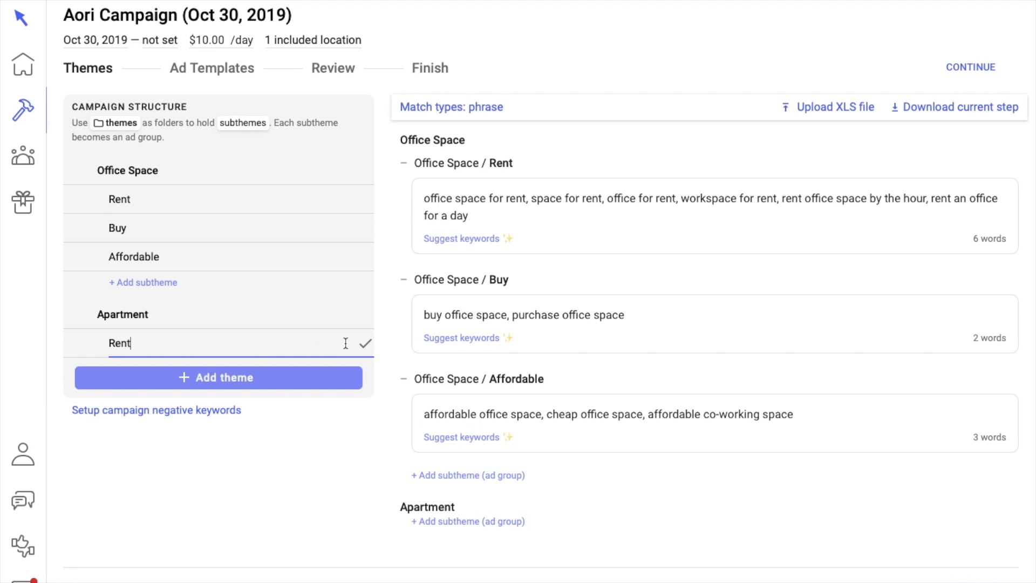
click(366, 348)
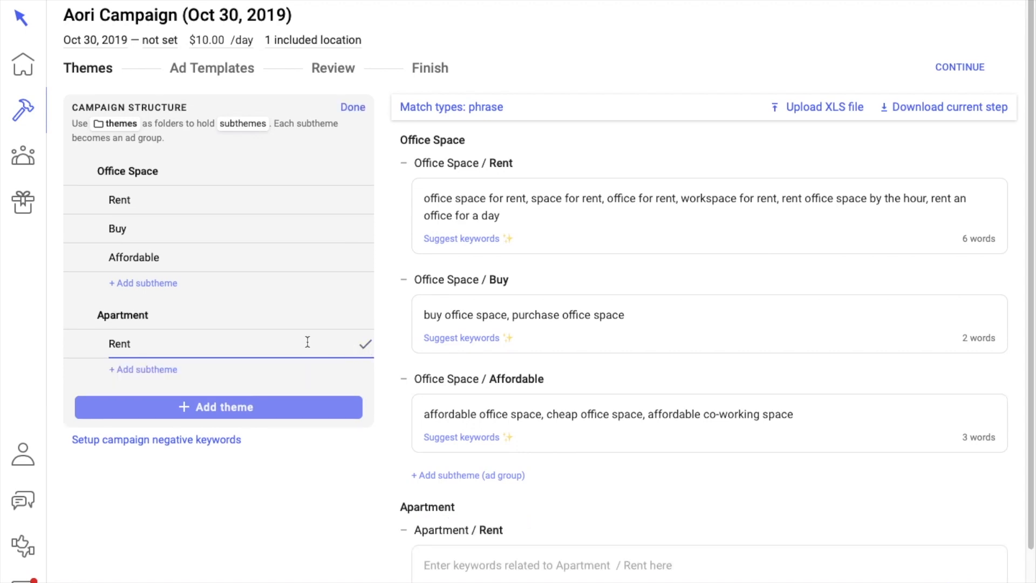
Step: Add the suggested keywords apartments for rent, studio apartments for rent, 2 bedroom apartments for rent and 1 bedroom apartment for rent to Apartment / Rent
scroll(400, 454, down, 2)
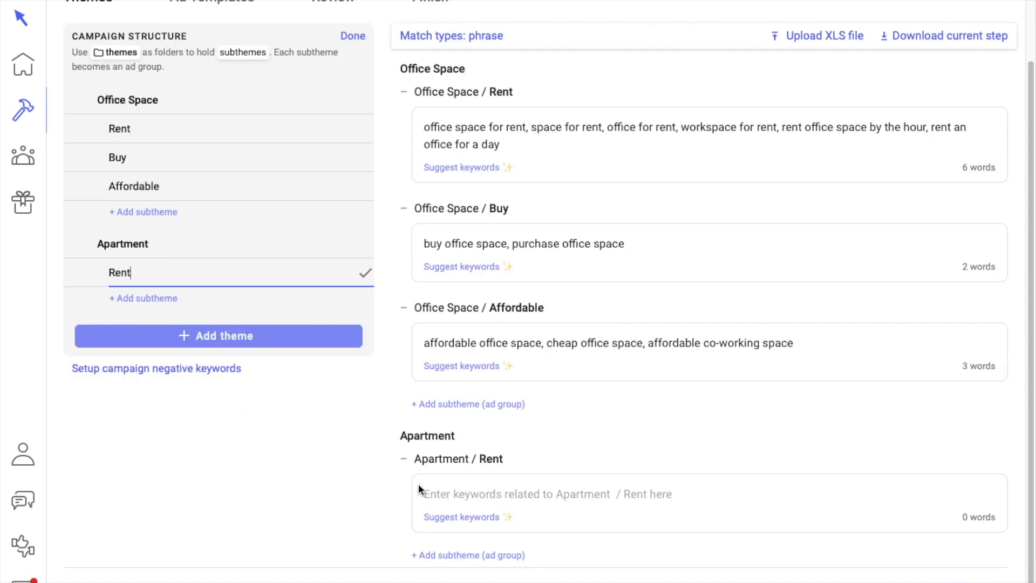
click(458, 497)
scroll(380, 517, down, 6)
click(489, 364)
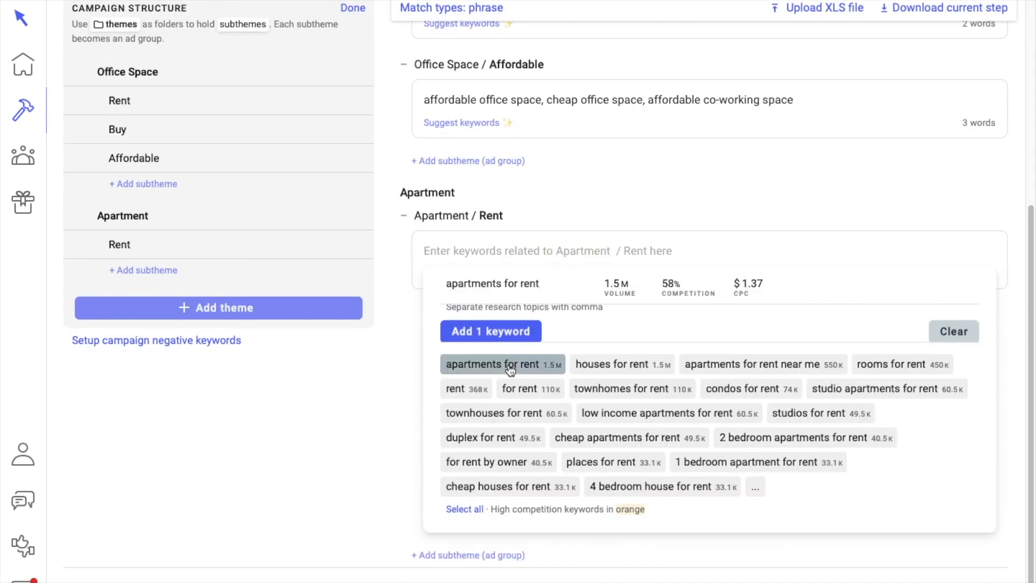
click(889, 398)
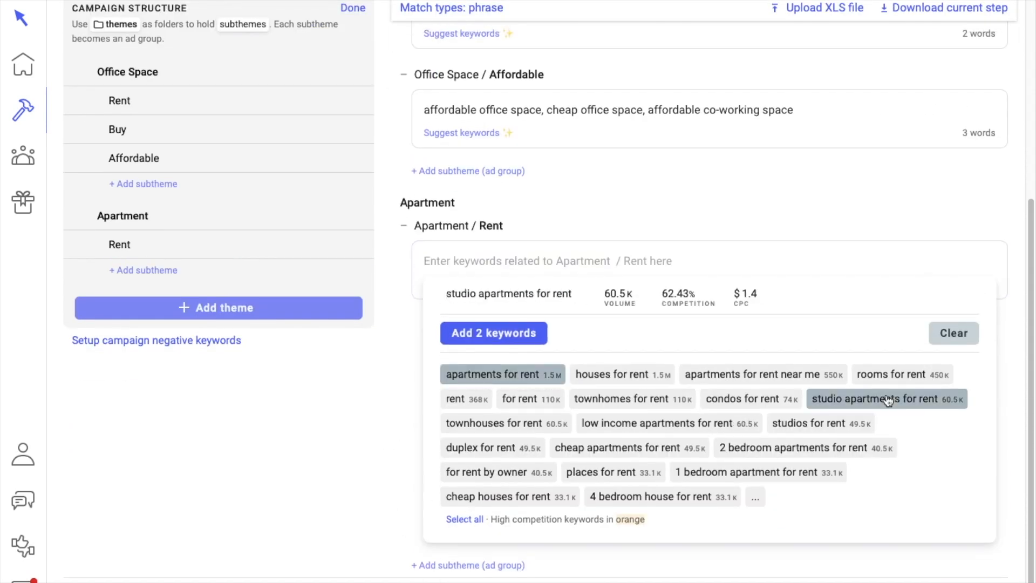
click(769, 452)
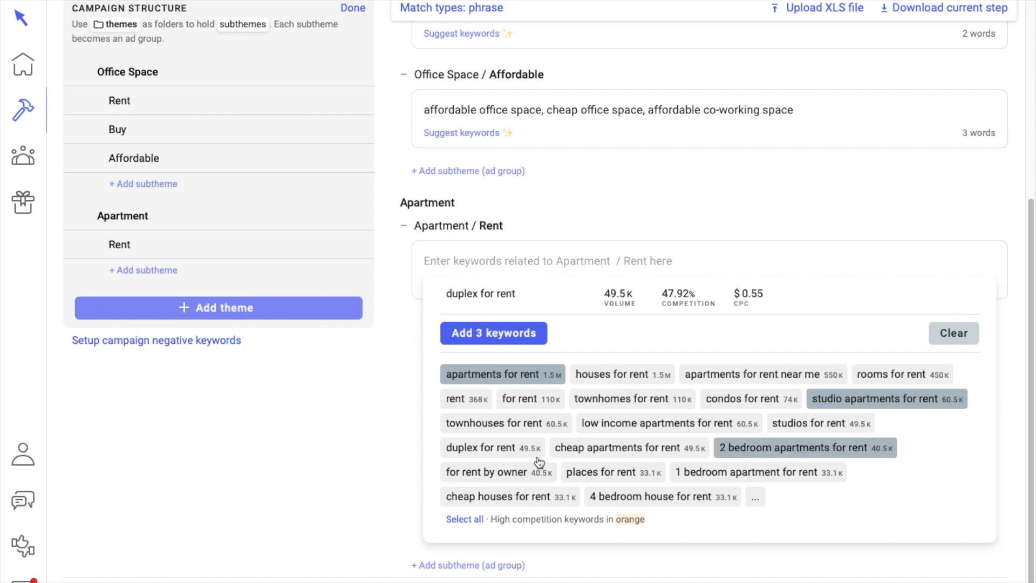
click(702, 472)
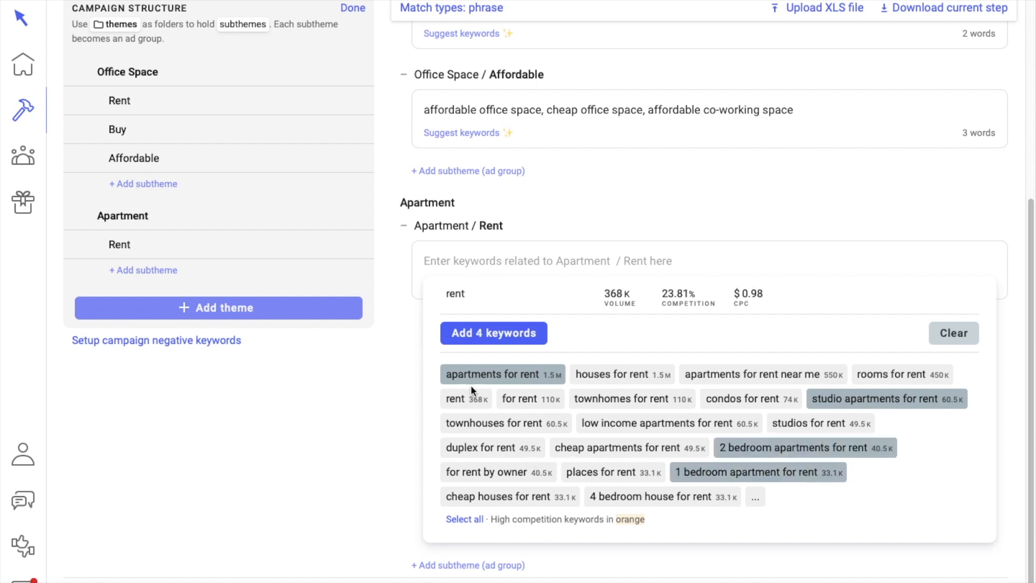
click(535, 331)
scroll(394, 341, up, 2)
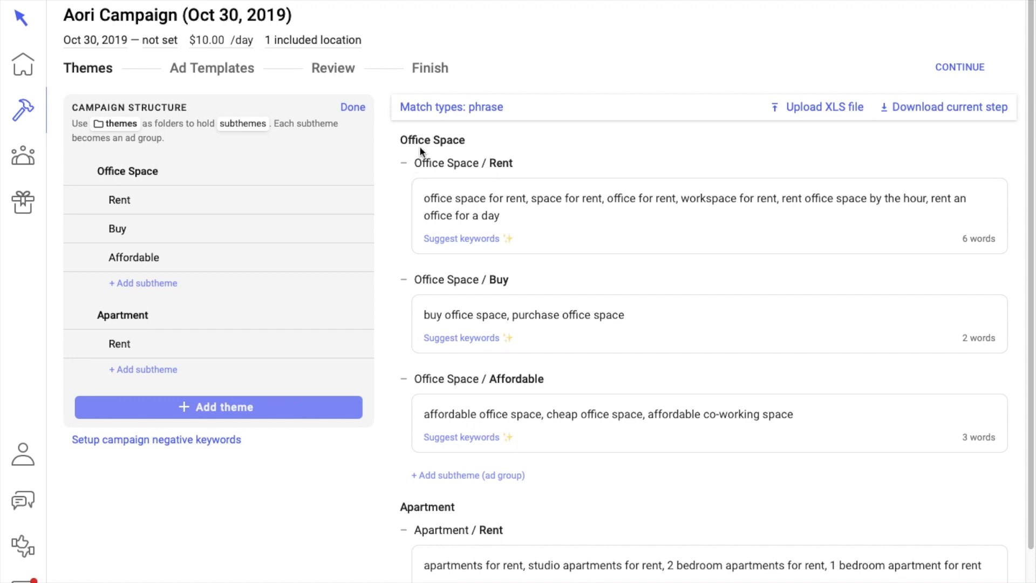
Step: Check which keyword match types are available for the campaign and leave the selection as it is
click(451, 116)
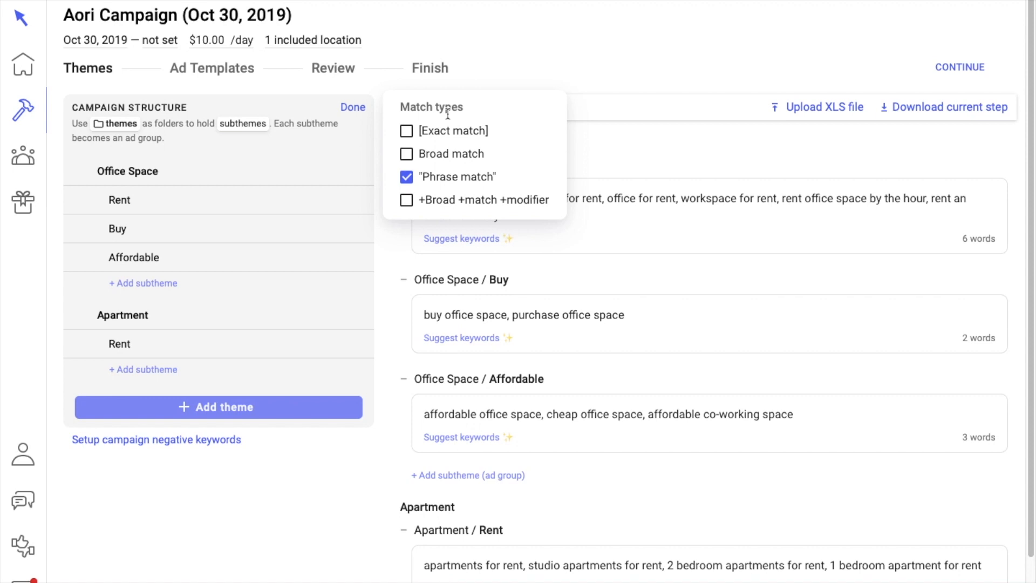
click(581, 58)
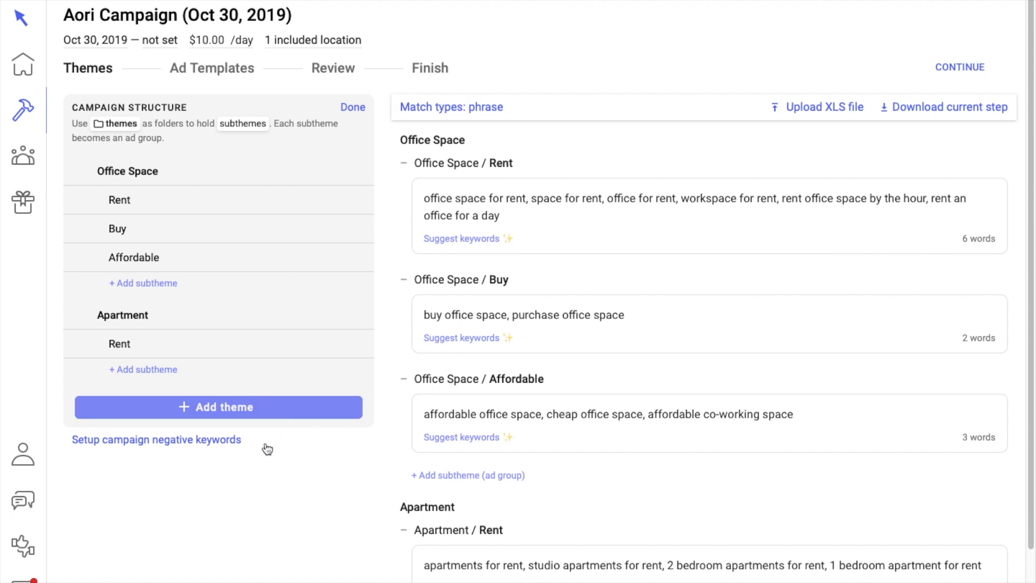
Step: Add rent retail and rent houses as campaign-level negative keywords and save them
click(207, 441)
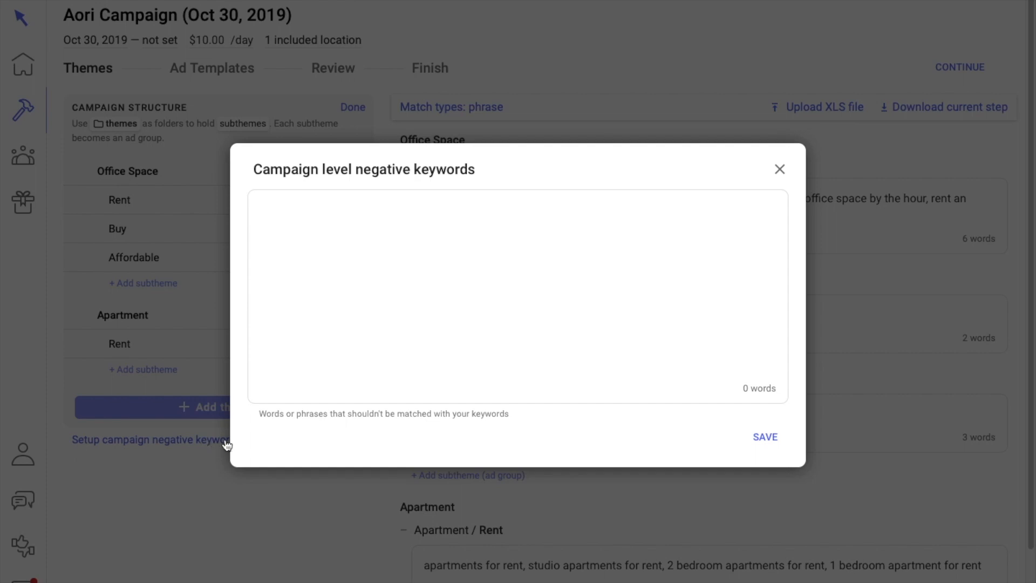
click(340, 221)
text(rent retail)
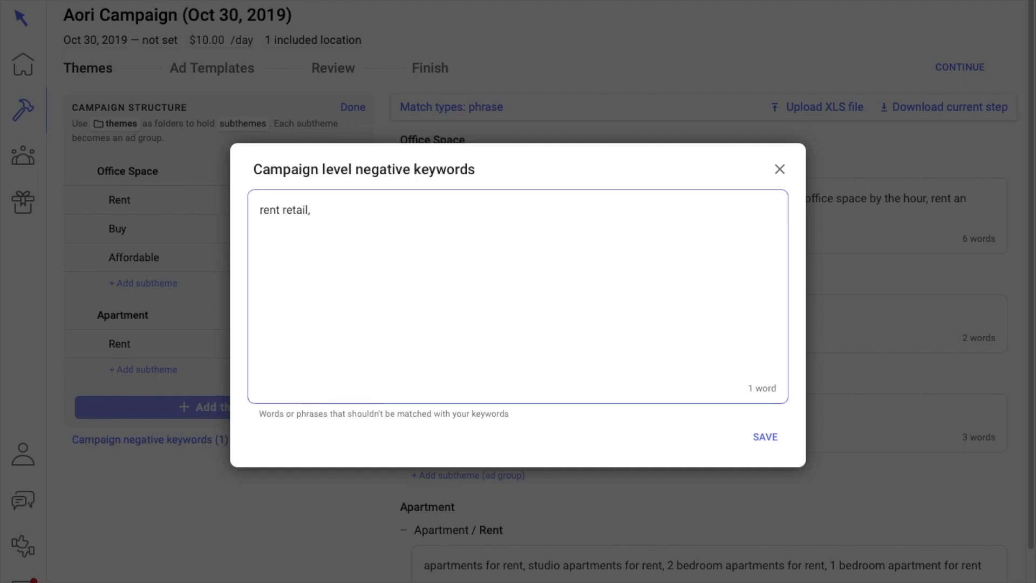
text(, rent houses)
click(765, 435)
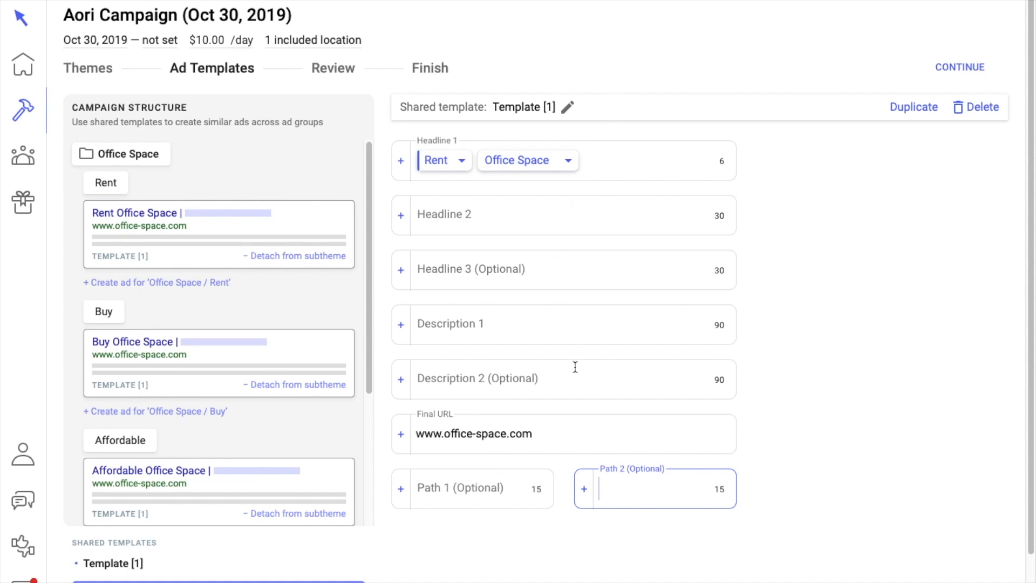
Step: Look through the ad previews for all Office Space and Apartment subthemes in the campaign structure
click(680, 549)
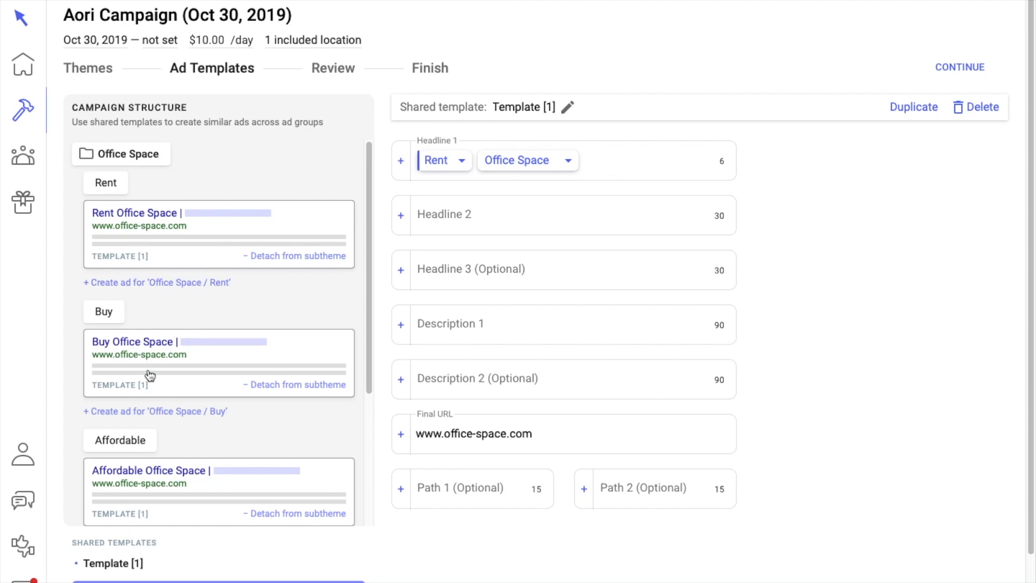
scroll(164, 420, down, 1)
scroll(160, 429, down, 2)
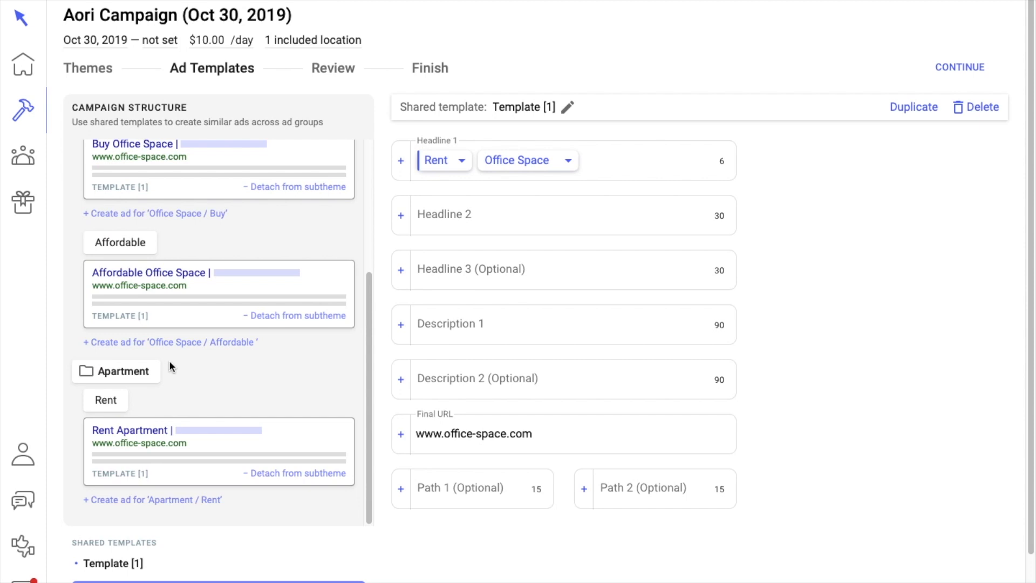
scroll(176, 326, up, 5)
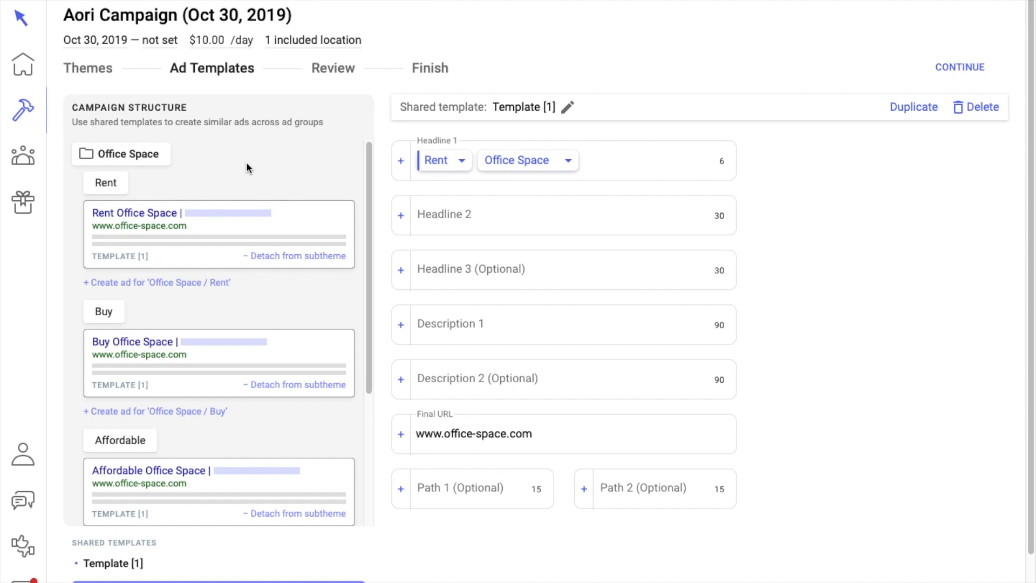
scroll(271, 161, down, 1)
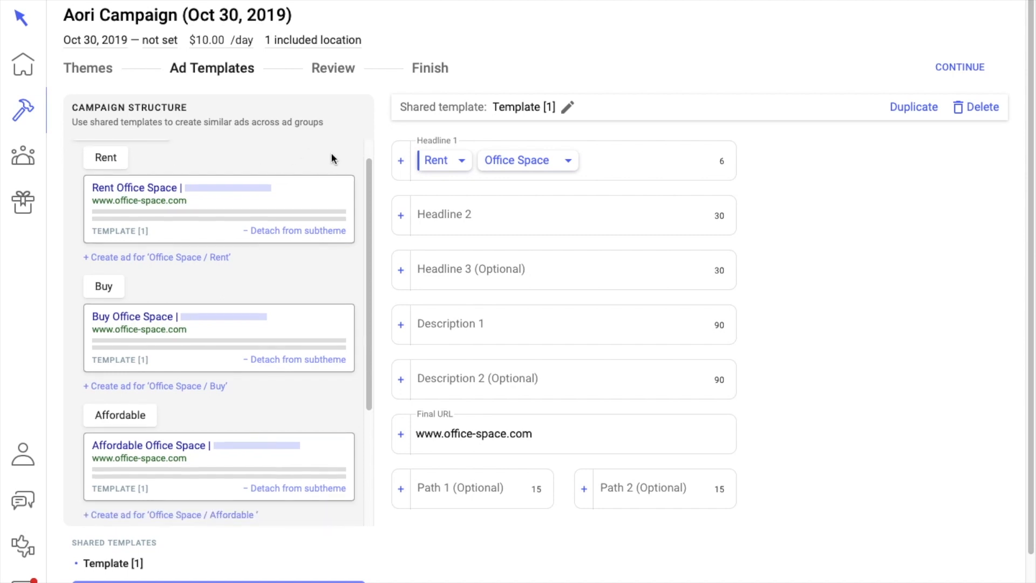
Step: Preview Headline 1 of Template [1] with the different theme and subtheme insertions, ending on Rent Office Space
click(401, 161)
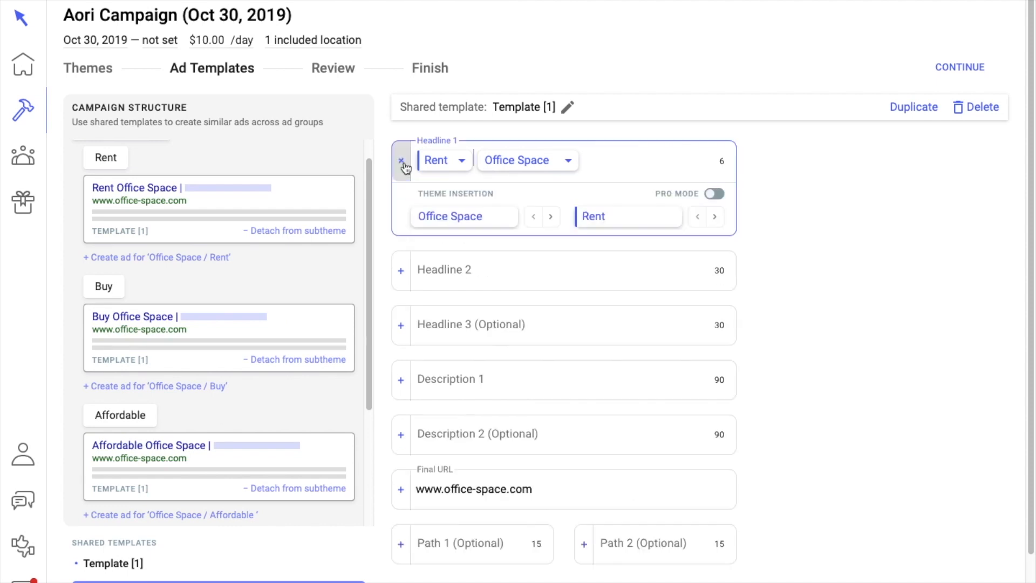
click(555, 220)
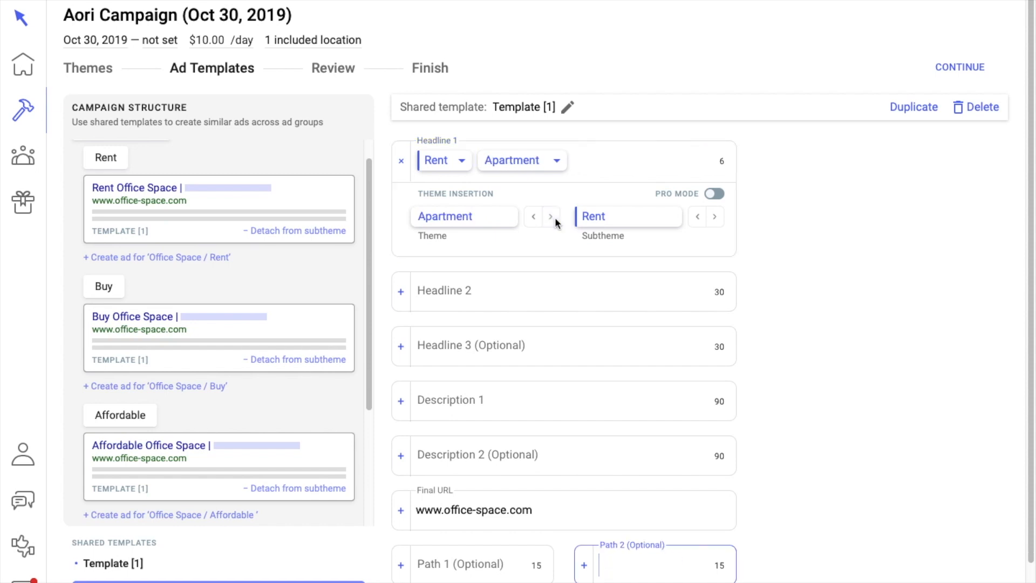
click(534, 218)
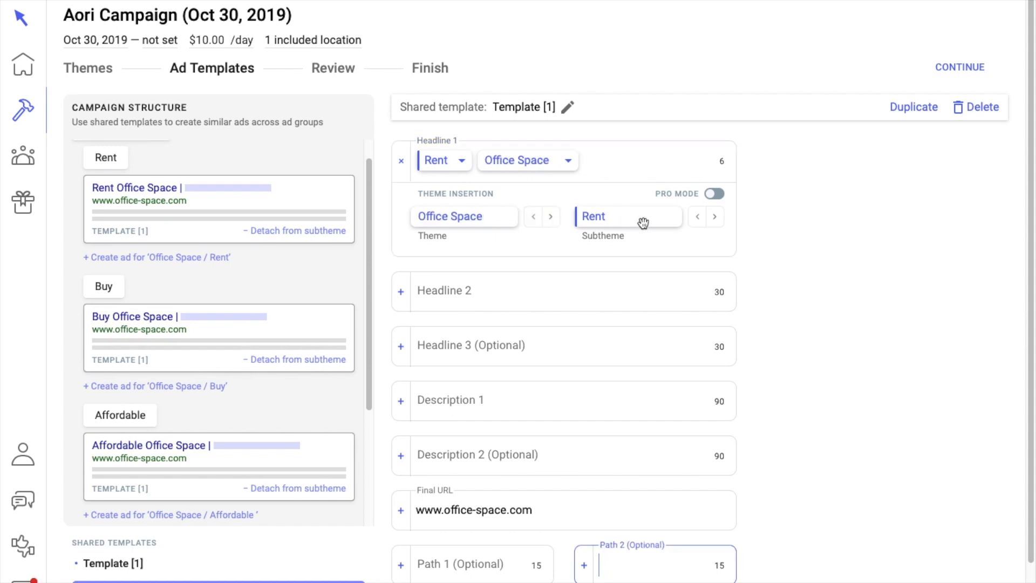
click(715, 217)
click(714, 217)
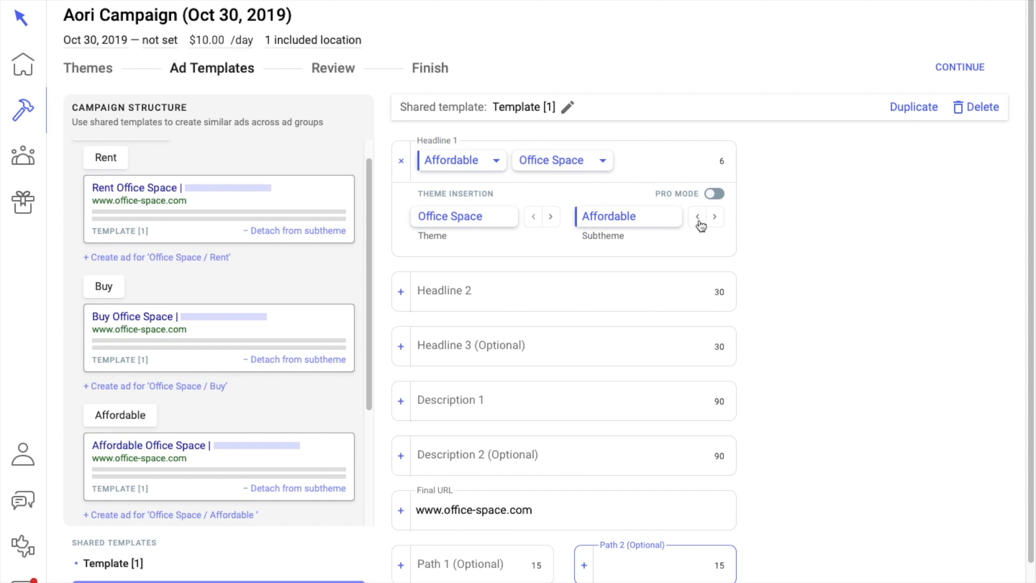
click(698, 220)
click(699, 221)
click(699, 220)
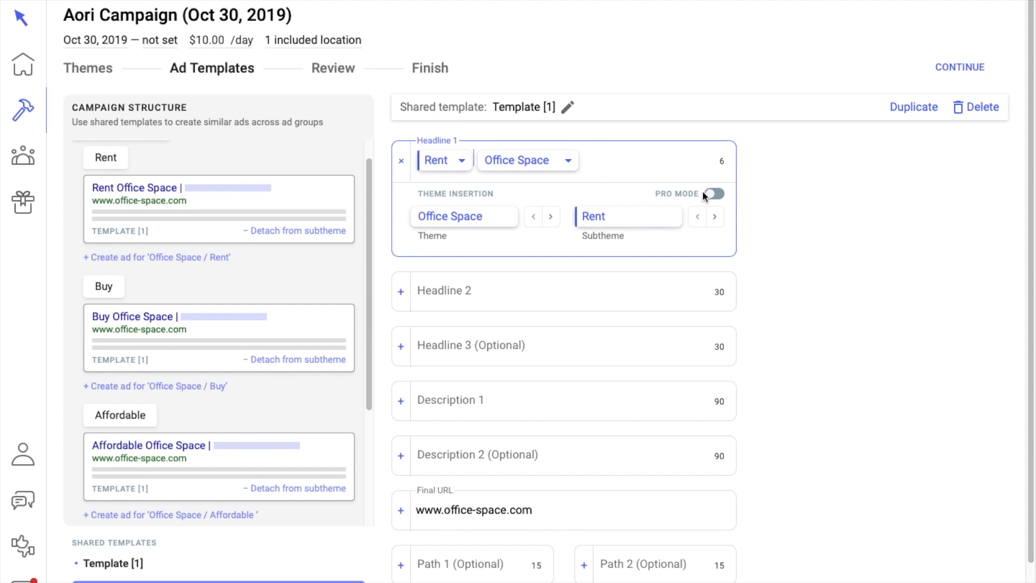
Step: Check the extra insertion option of Pro mode for Headline 1, switch the mode off and close the theme insertion options
click(708, 195)
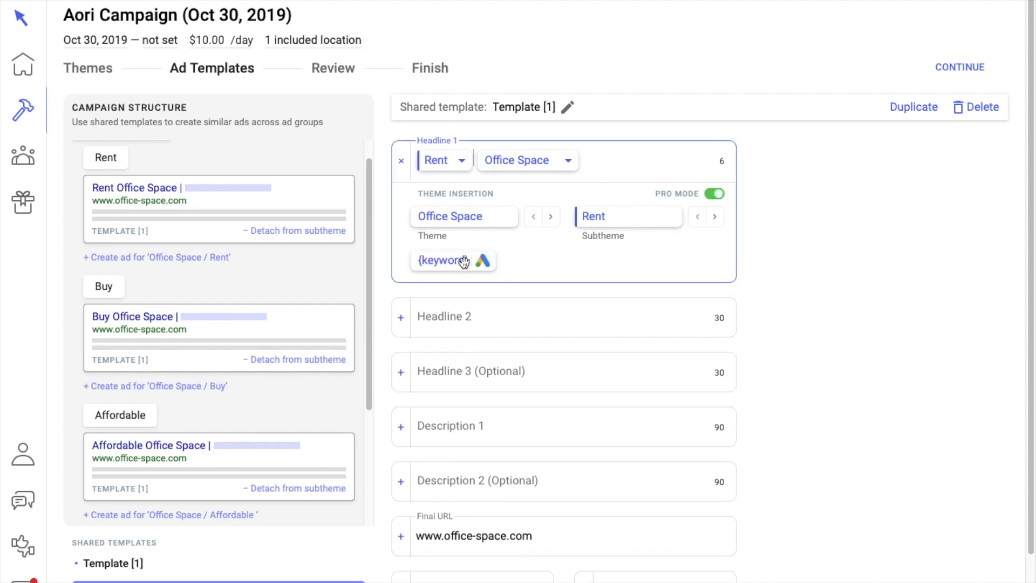
click(713, 194)
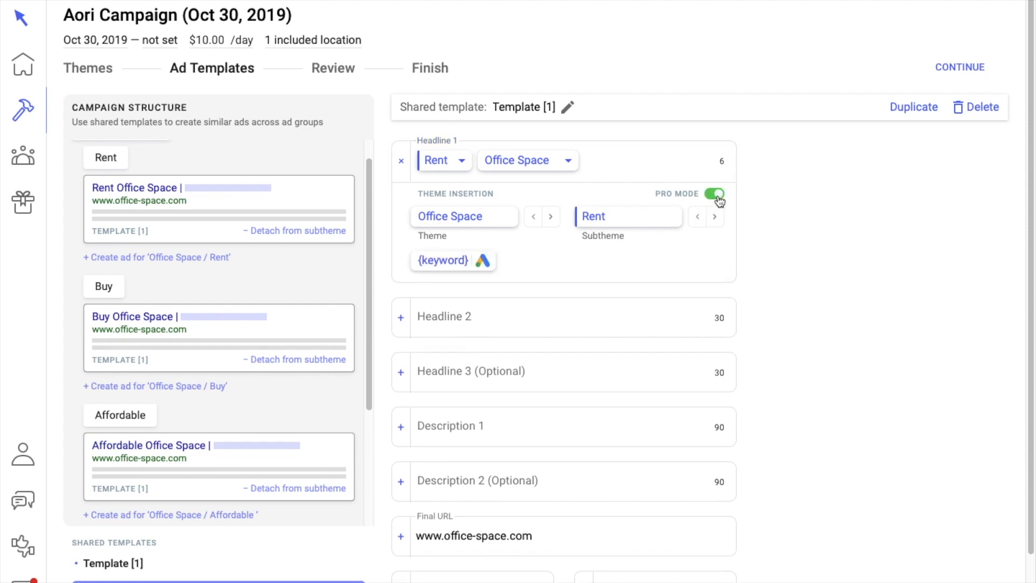
click(403, 161)
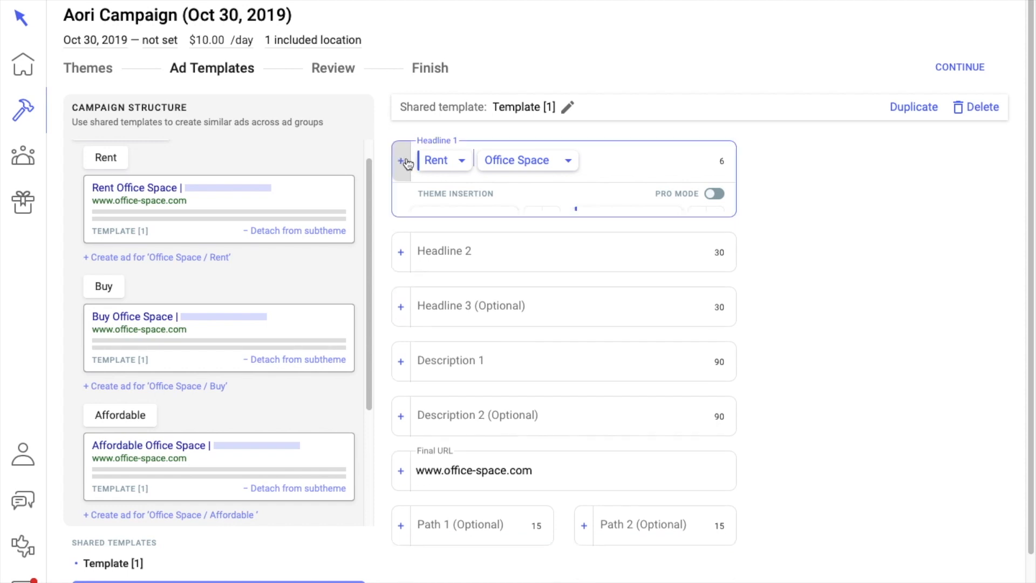
Step: Examine the letter case and default text options of the Rent insertion in Headline 1 without changing them
click(461, 162)
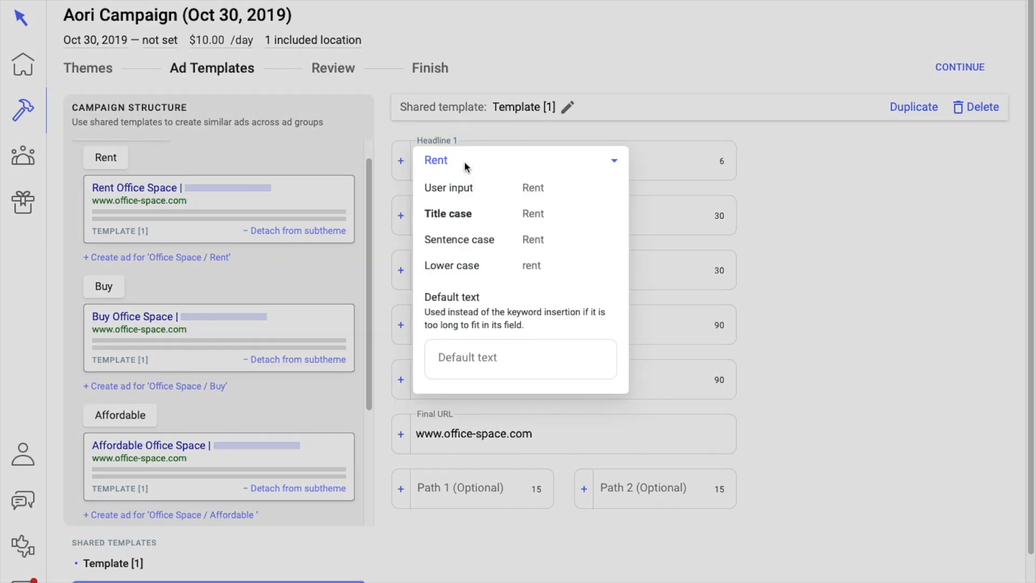
click(492, 358)
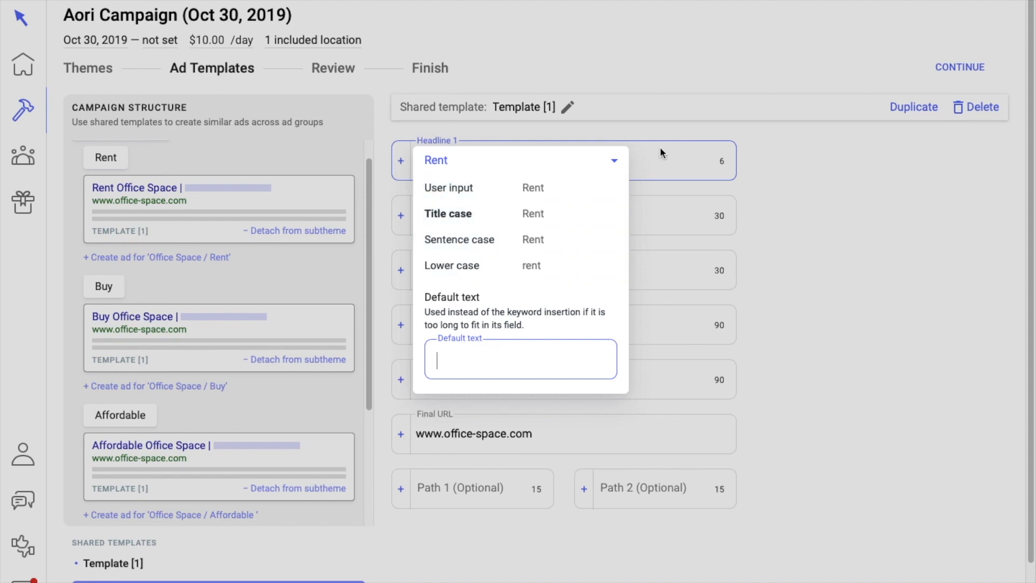
click(788, 160)
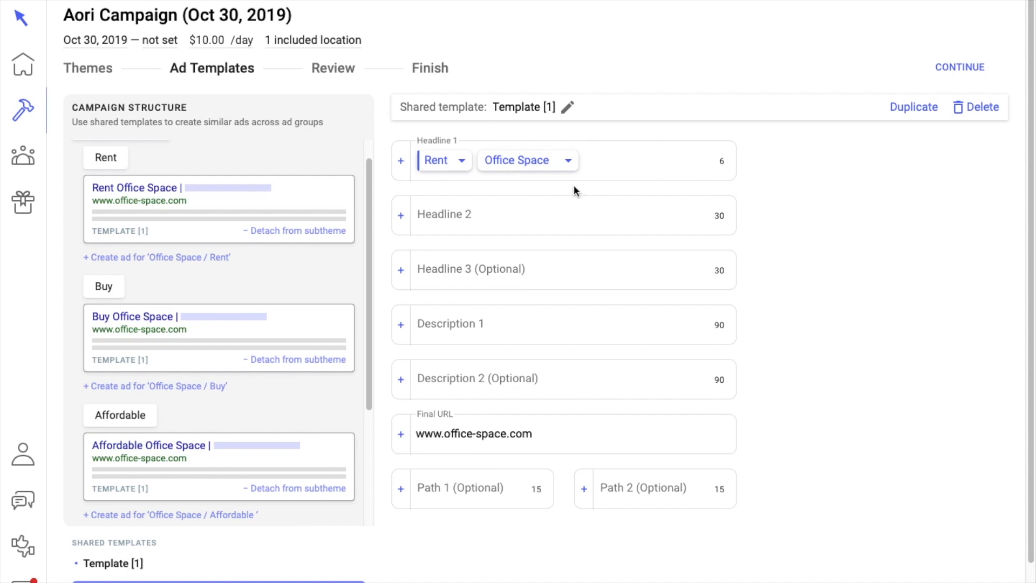
Step: Set Headline 2 to "New Office Space Available" and Headline 3 to "Fully Supplied, Ready-To-Go"
click(478, 210)
text(New)
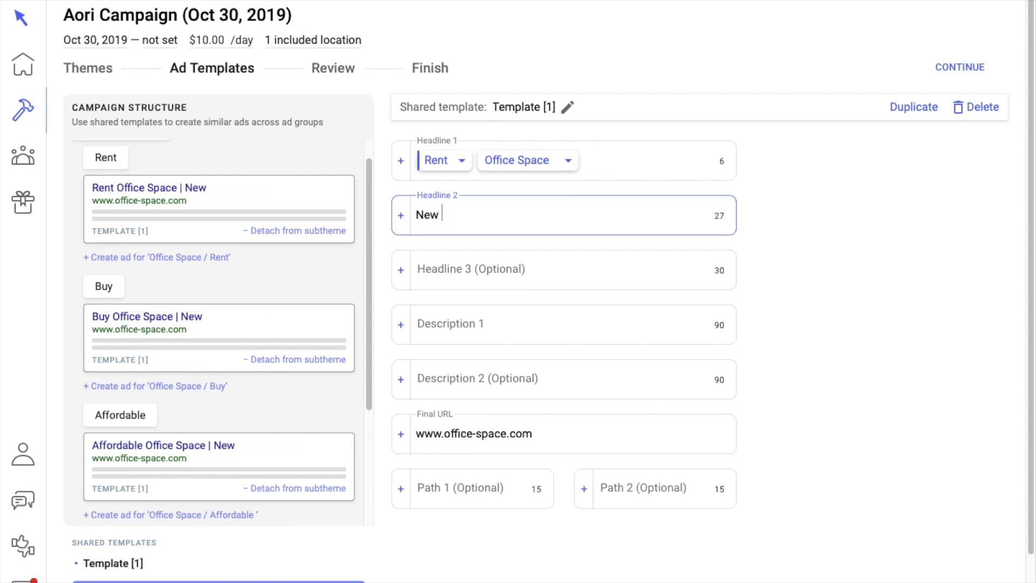
text( Office S)
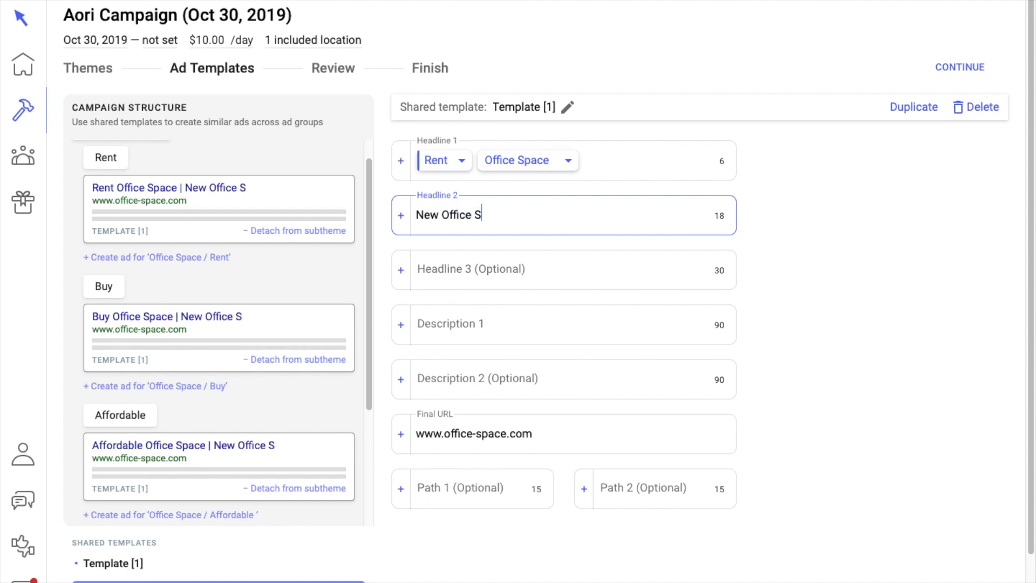
text(pace Available)
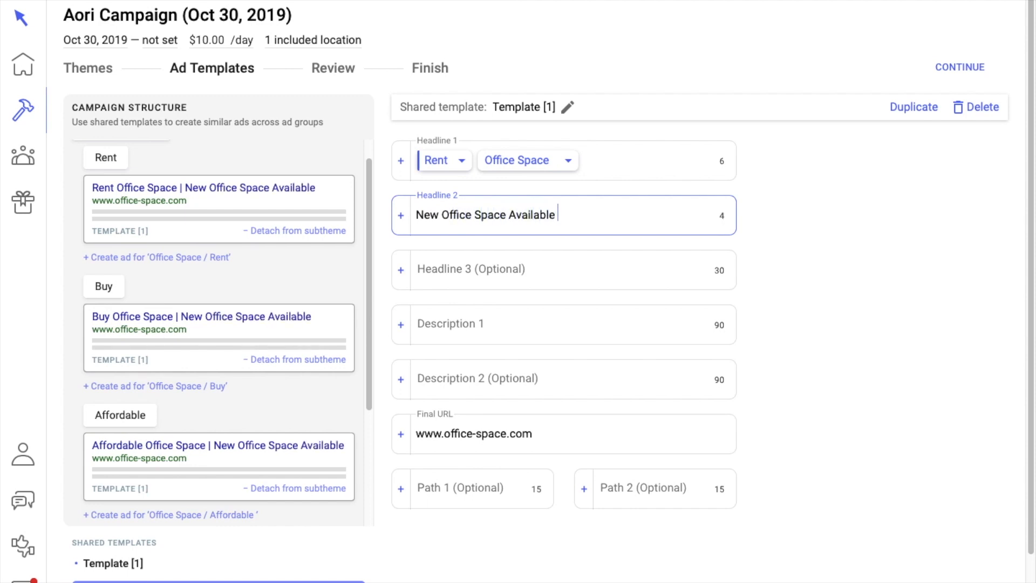
key(Tab)
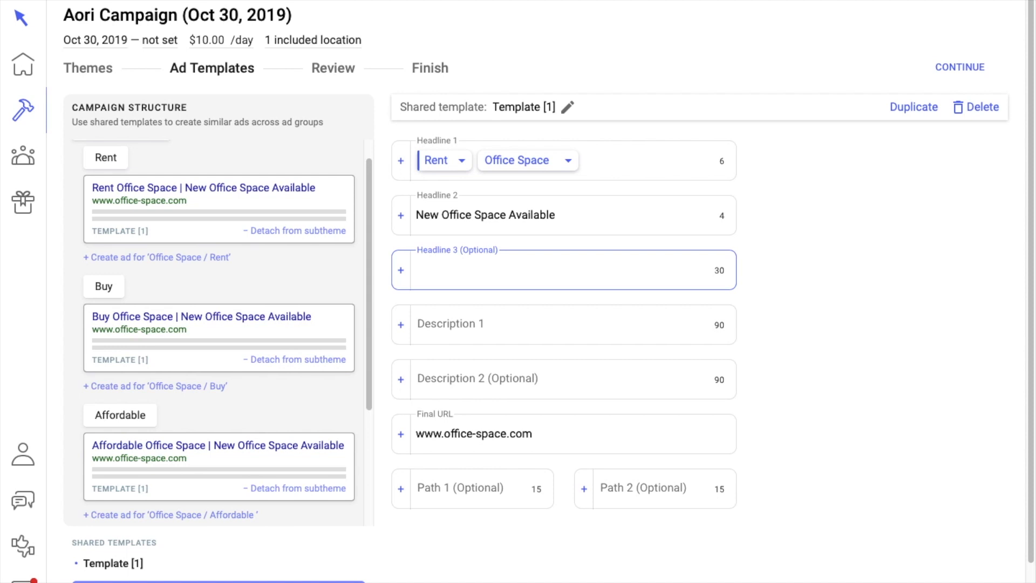
text(Fully Supplied)
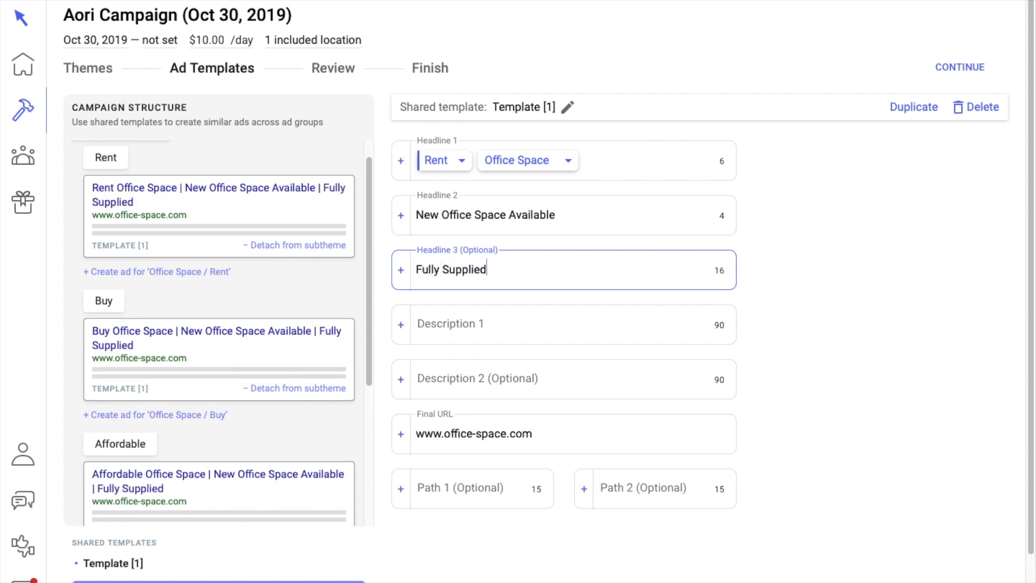
text(, Ready-To-Go)
key(Tab)
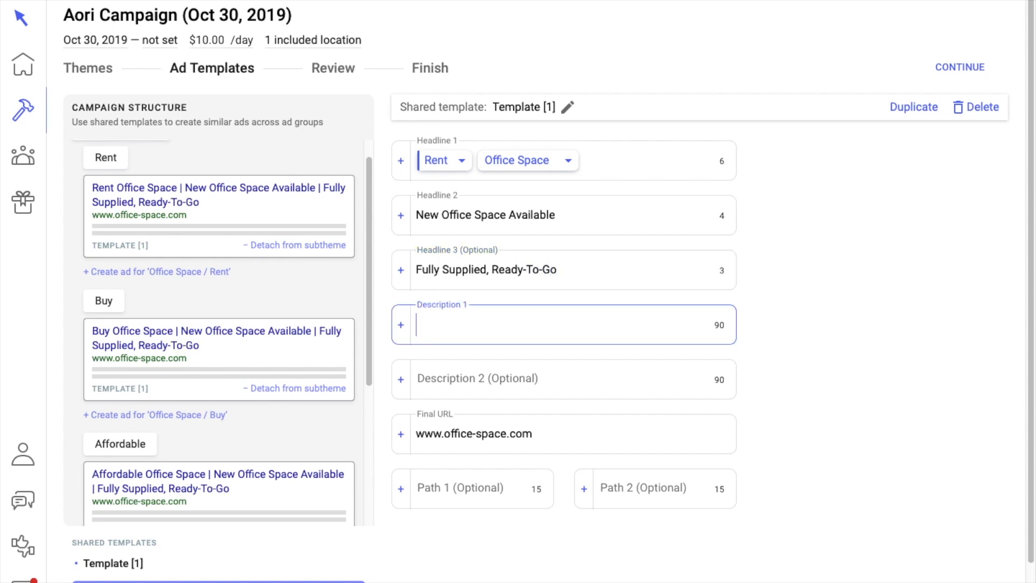
Step: Fill in Description 1 with "Inspiring working environment for startups."
text(Inspriring)
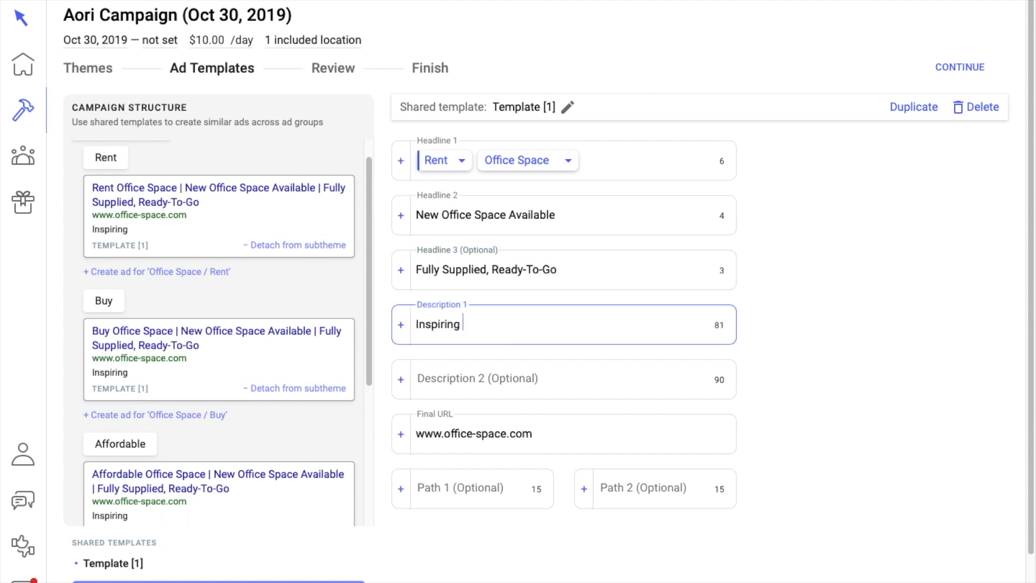
text( working environ)
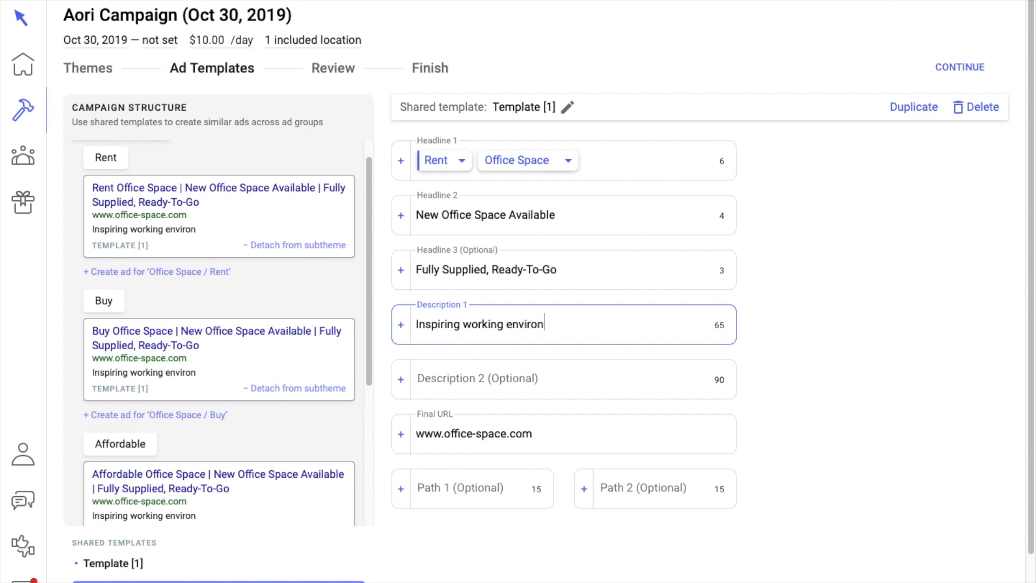
text(ment for startups.)
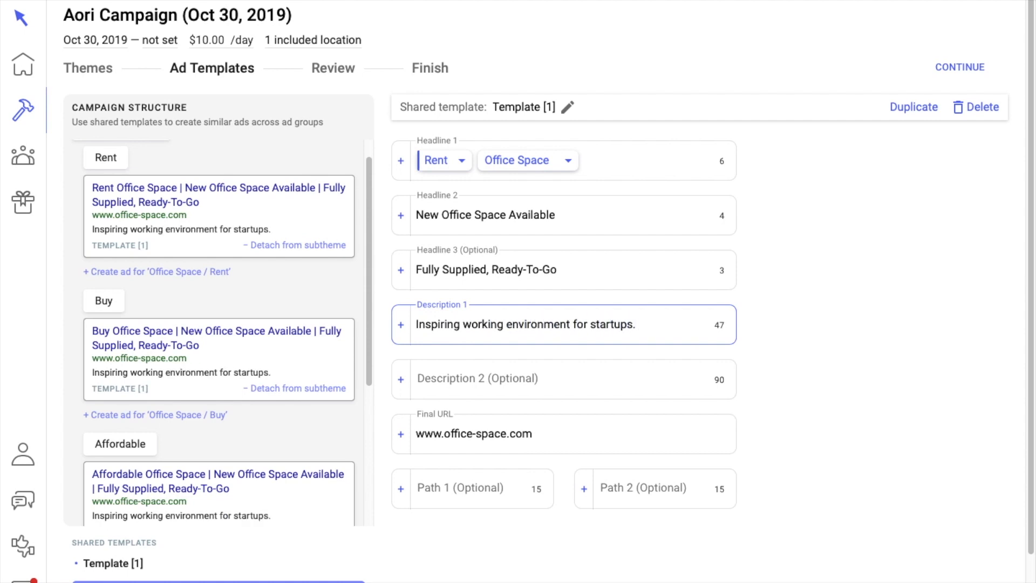
Step: Fill in Description 2 with "Fully Furnished. Open 24/7. Meeting Rooms. Weekly Networking Events. High-Speed Internet."
click(540, 380)
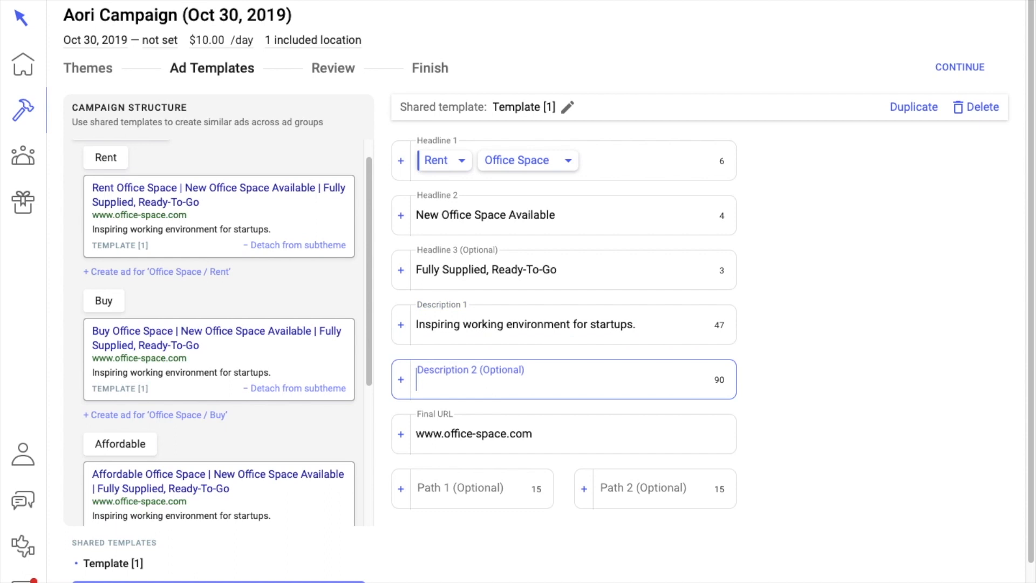
text(Fu)
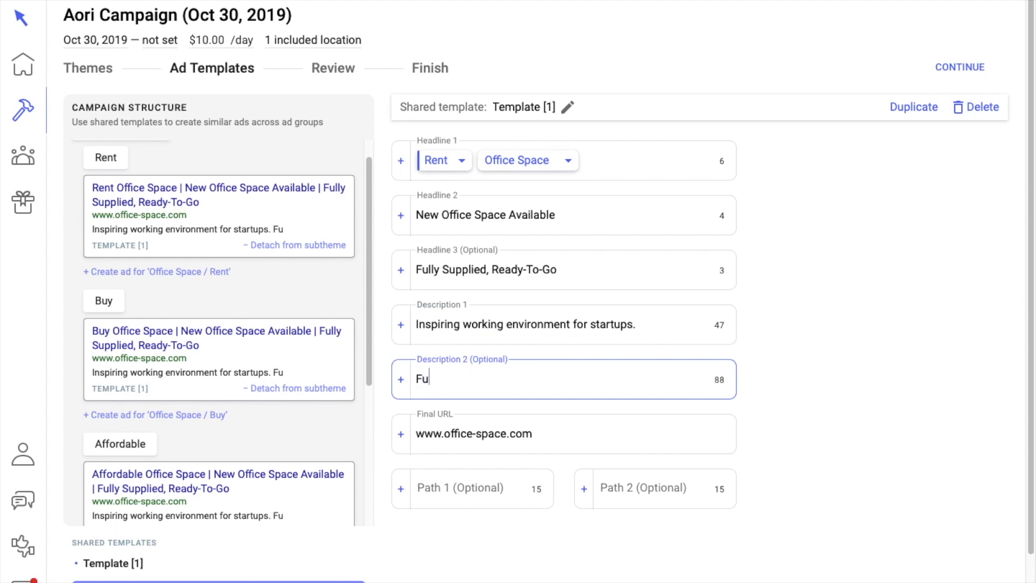
text(lly Furnishe)
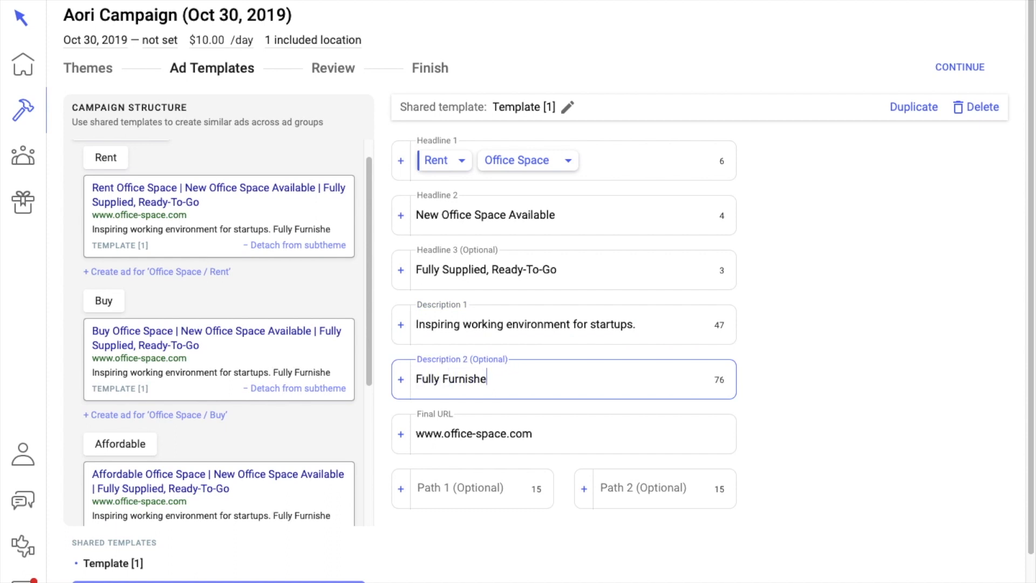
text(d. 24/)
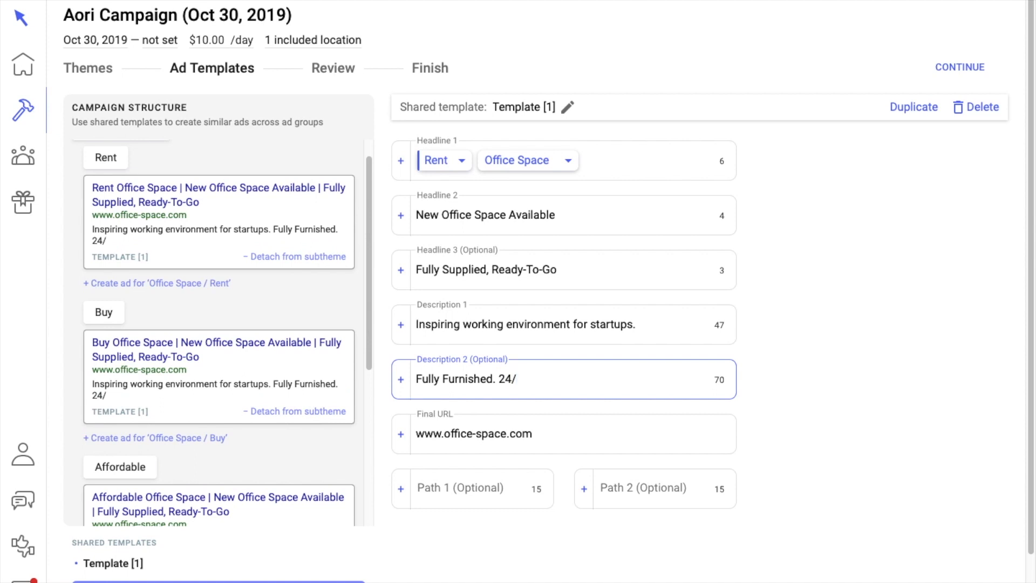
key(BackSpace)
key(BackSpace)
key(BackSpace)
text(Open 24/7. Meeting Rooms. Weekly N)
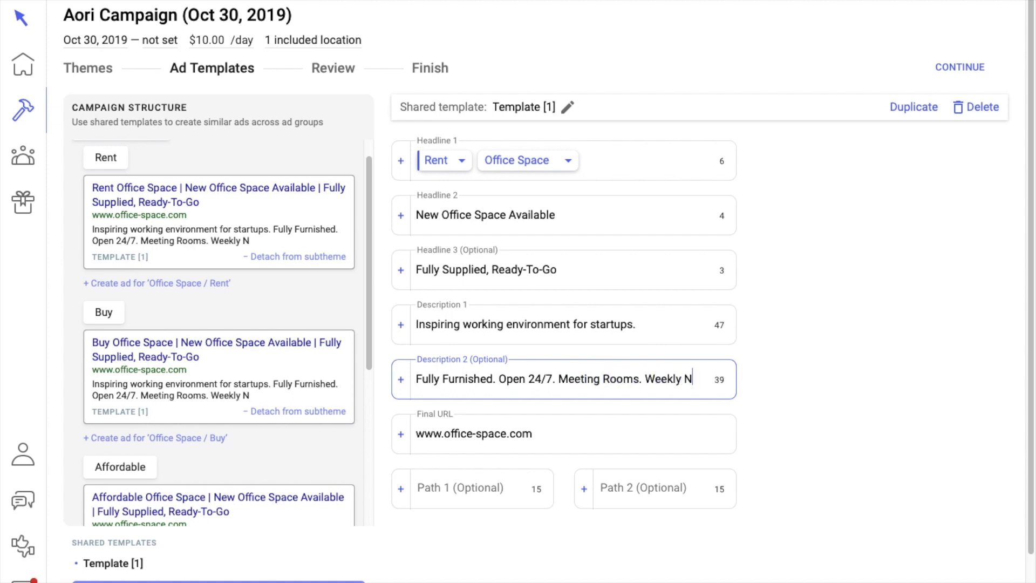
text(etworking Events. High-)
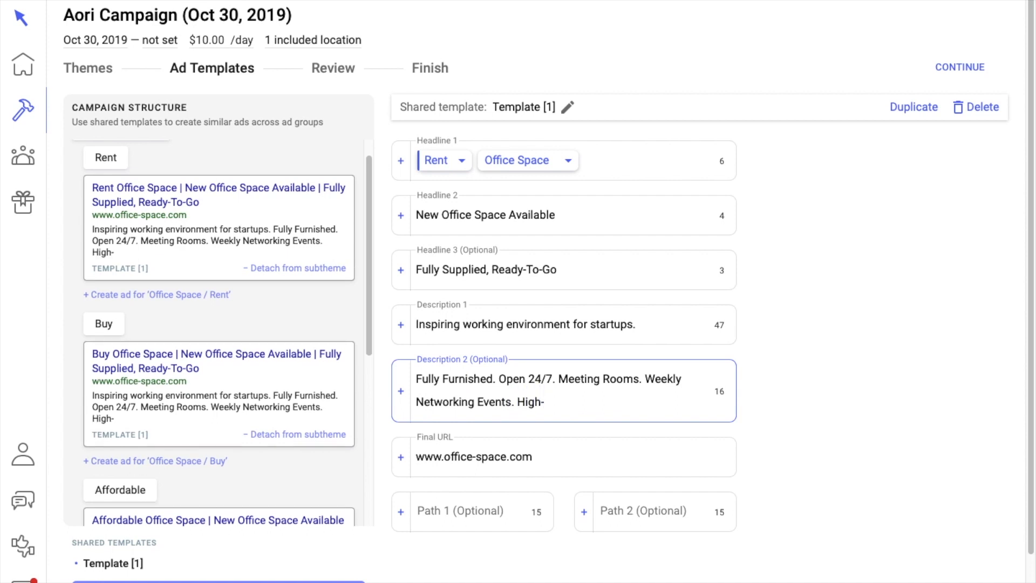
text(Speed Inte)
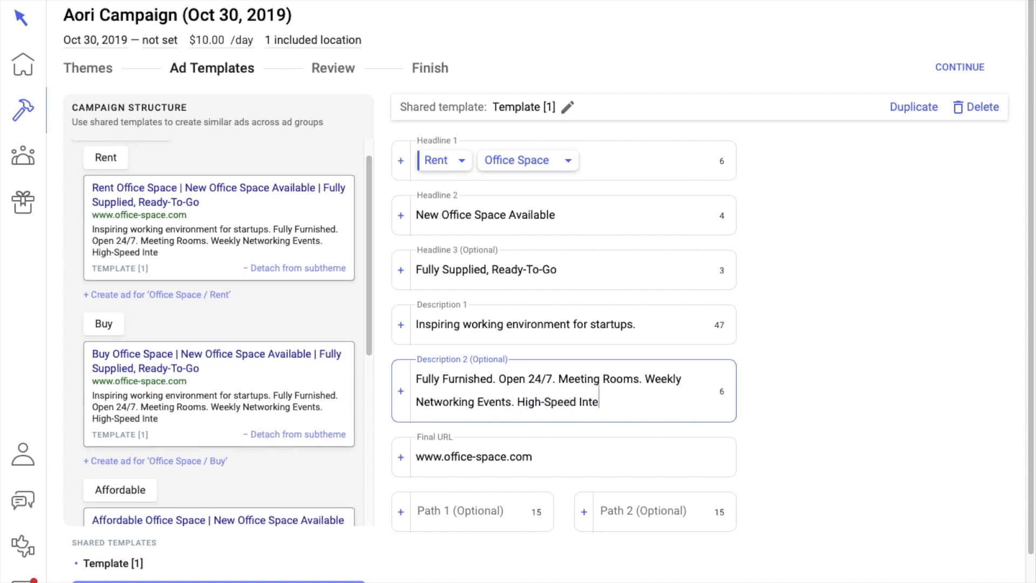
text(rnet.)
Step: Look through the ad previews generated from Template [1] for every Office Space and Apartment subtheme
click(240, 223)
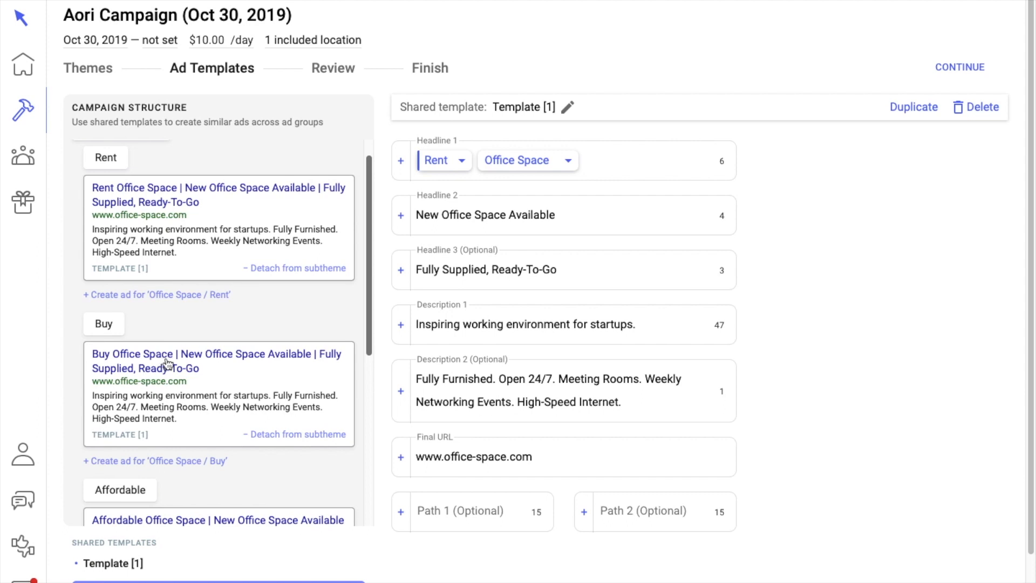
scroll(155, 387, down, 2)
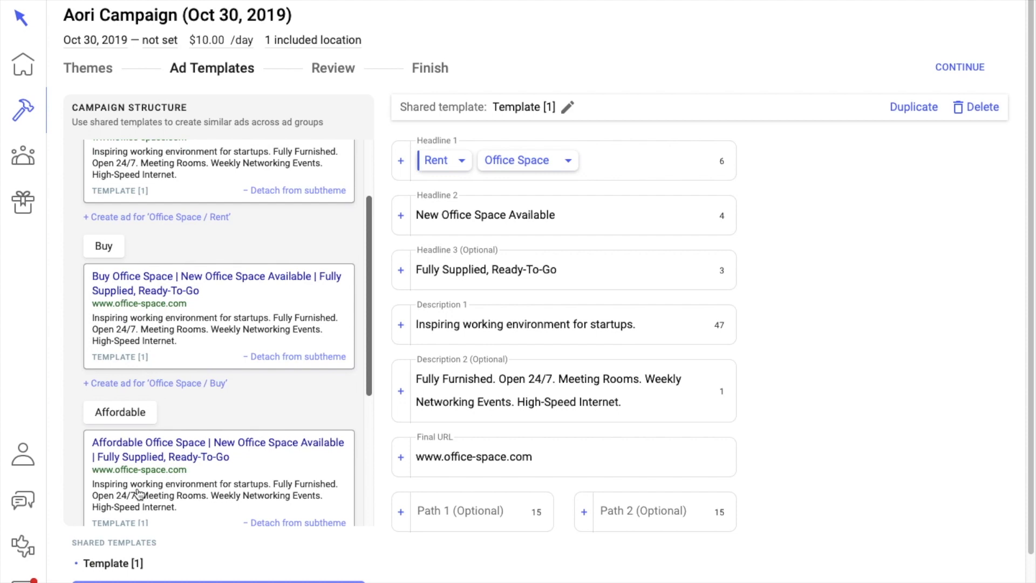
scroll(142, 483, up, 2)
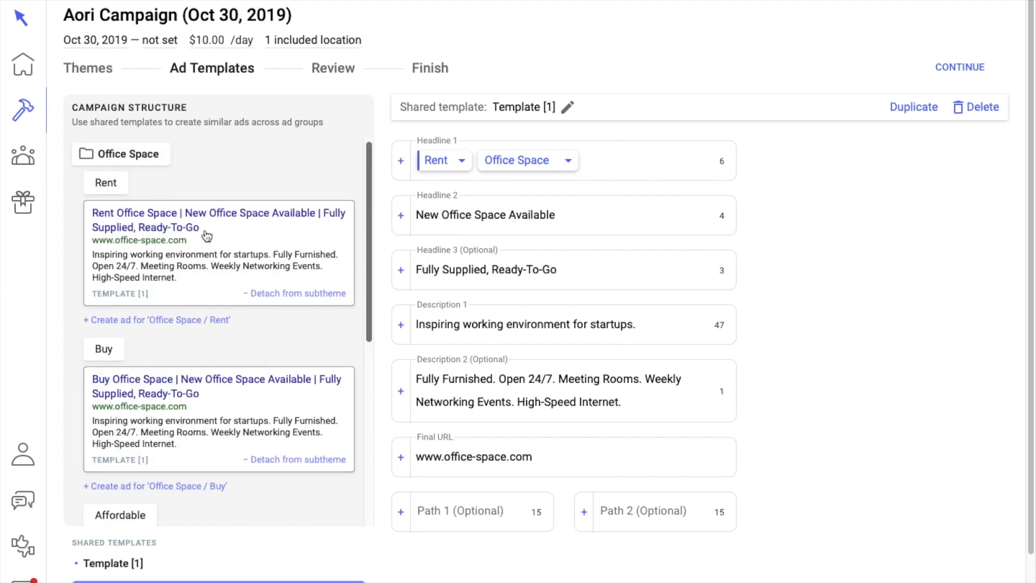
scroll(144, 231, down, 5)
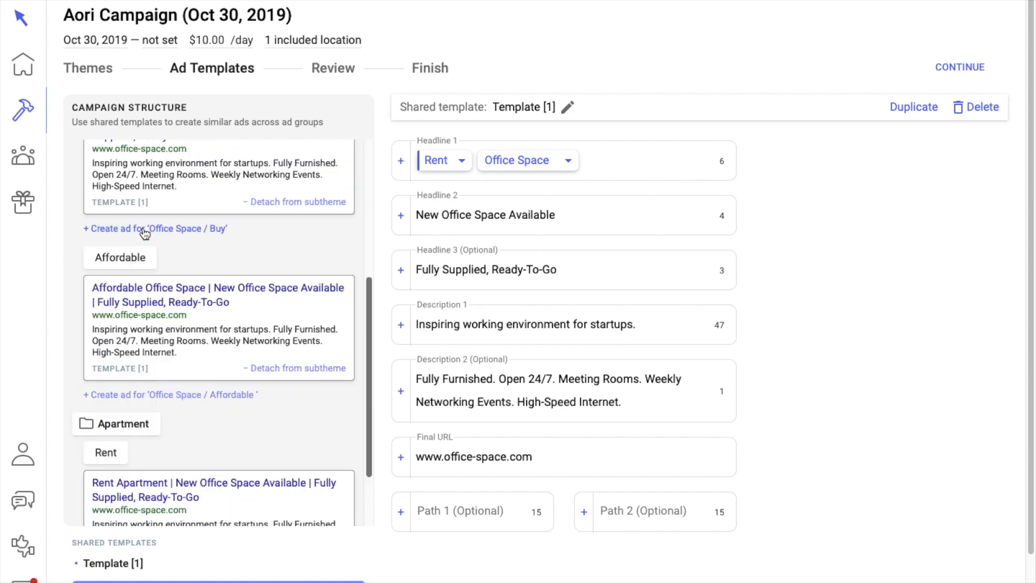
scroll(128, 309, down, 2)
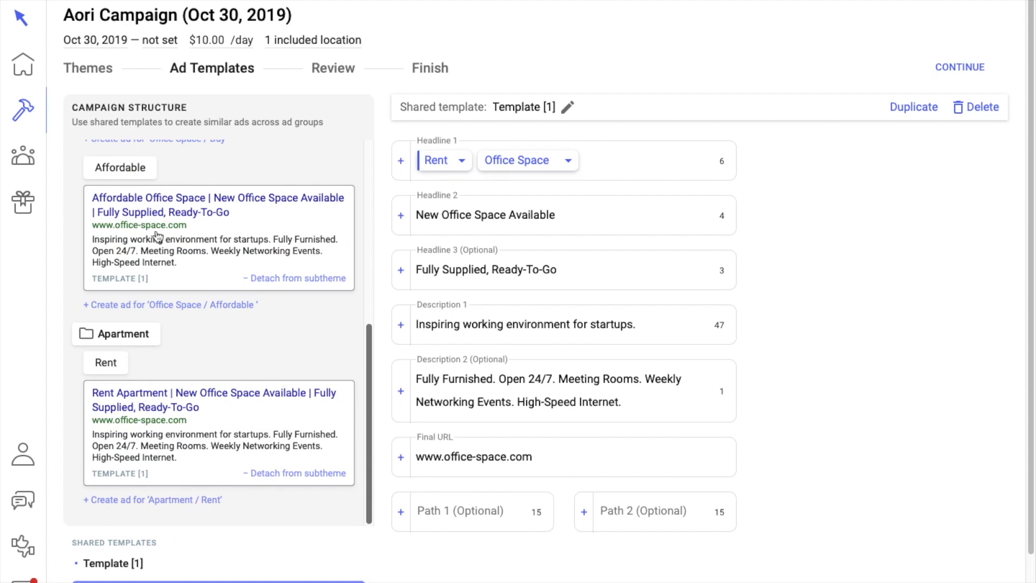
scroll(167, 240, up, 7)
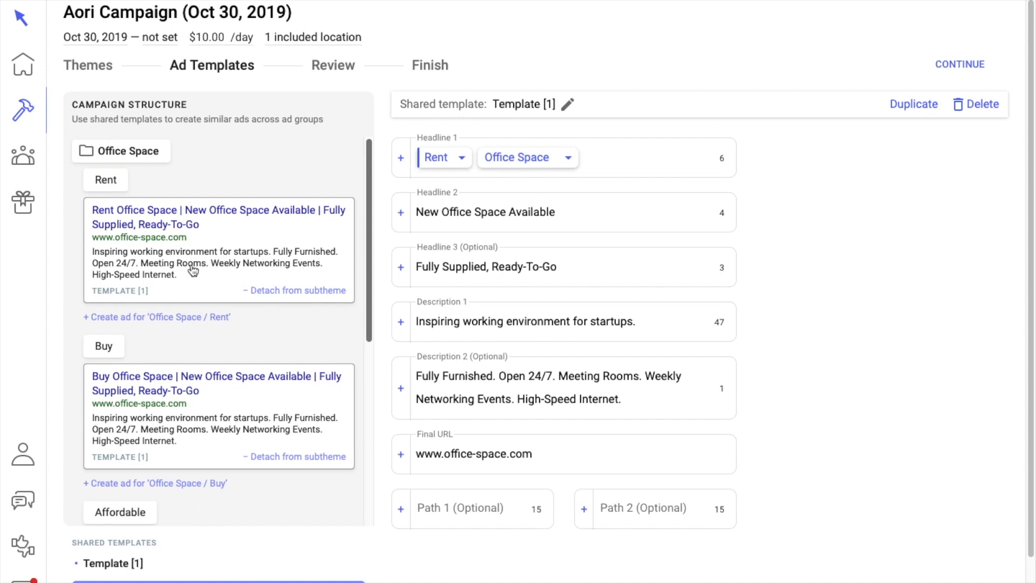
scroll(193, 272, down, 7)
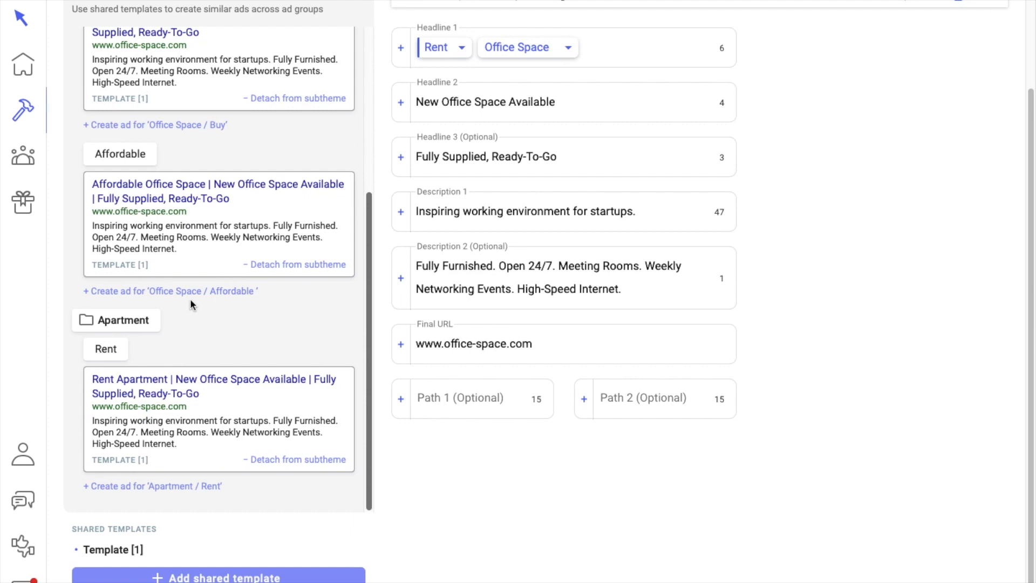
Step: Create a separate text ad for the Office Space / Affordable subtheme with Headline 2 "Low Prices and Fast WiFi"
click(192, 295)
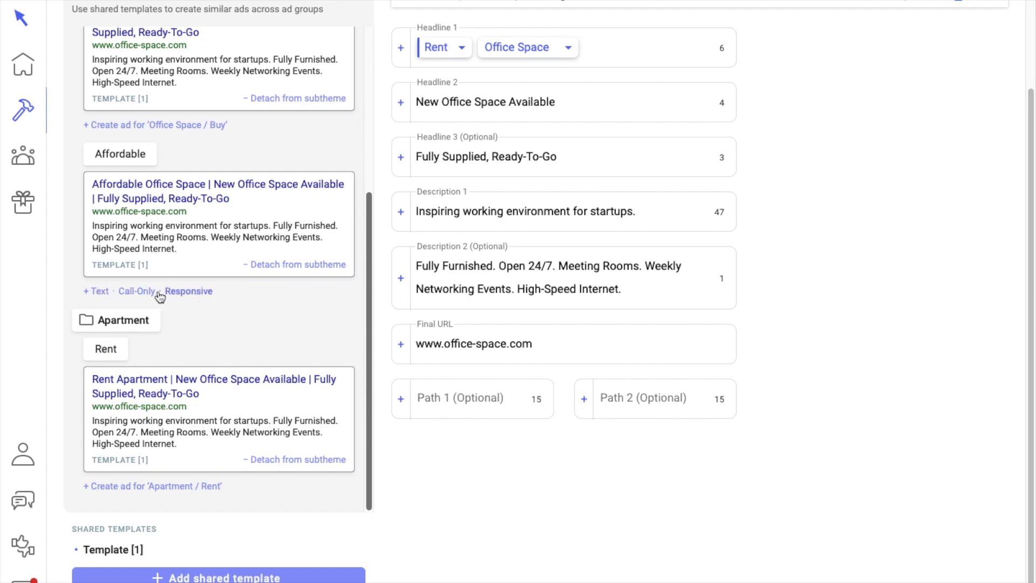
click(102, 295)
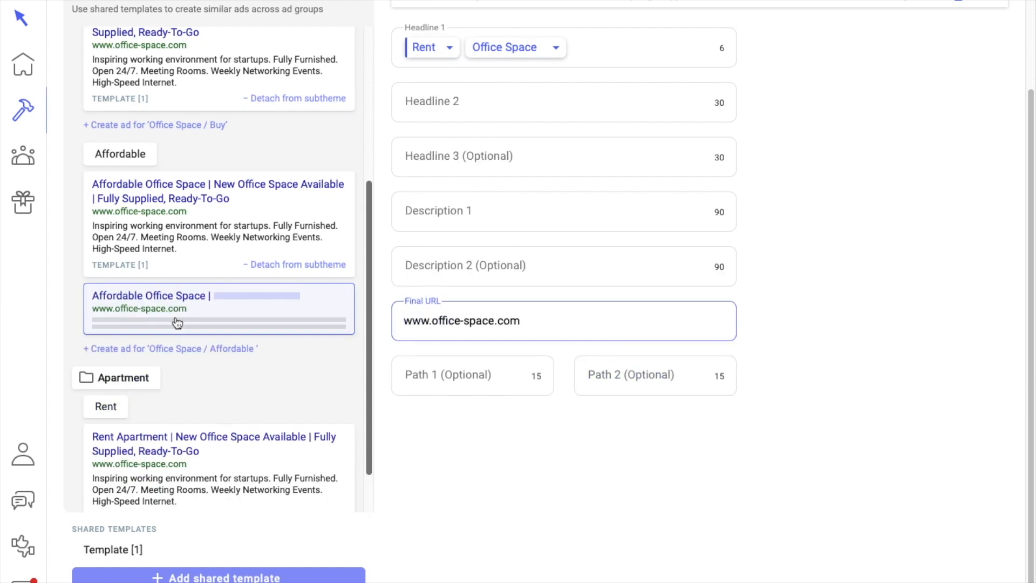
text(Low)
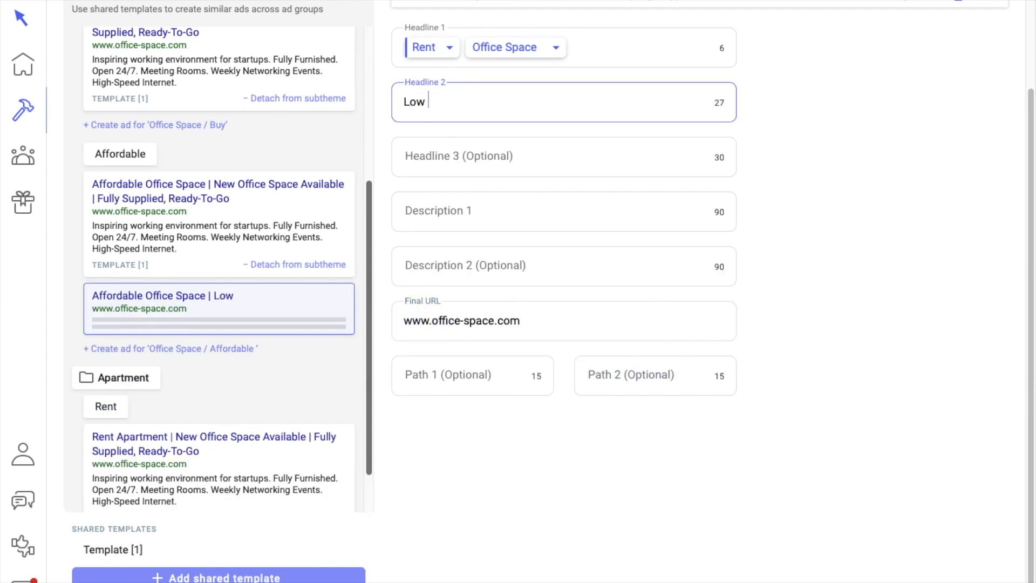
text( Prices and F)
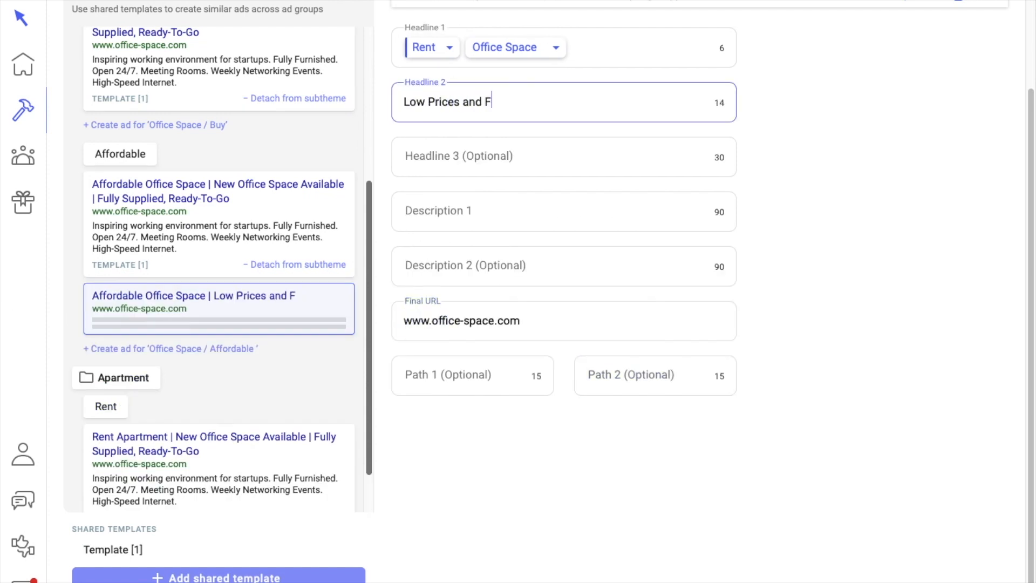
text(ast WiFi)
Step: Skip Headline 3 and set the new ad's Description 1 to "Book Space Today! Utilities Included. Conference Rooms."
key(Tab)
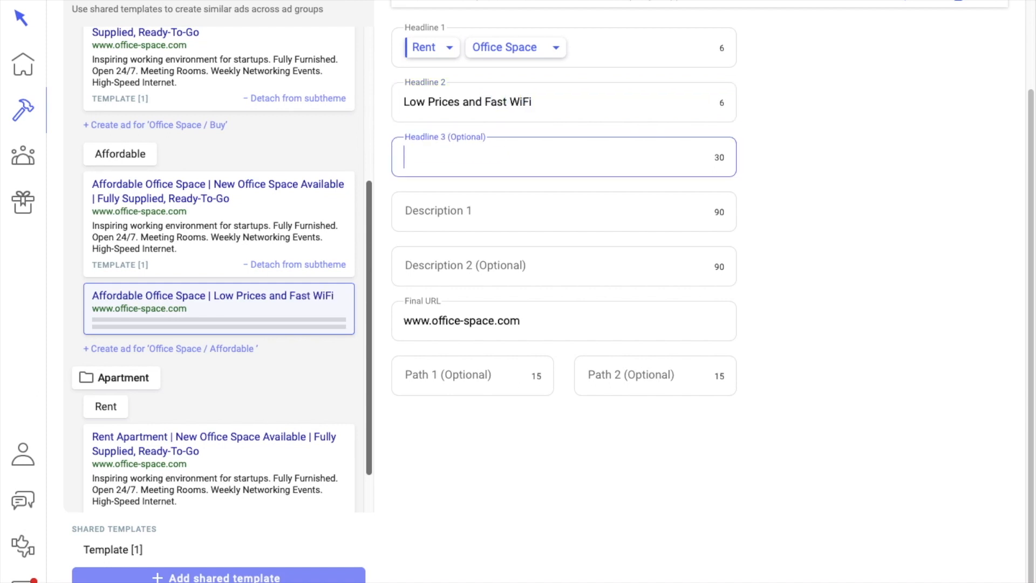
key(Tab)
text(Bo)
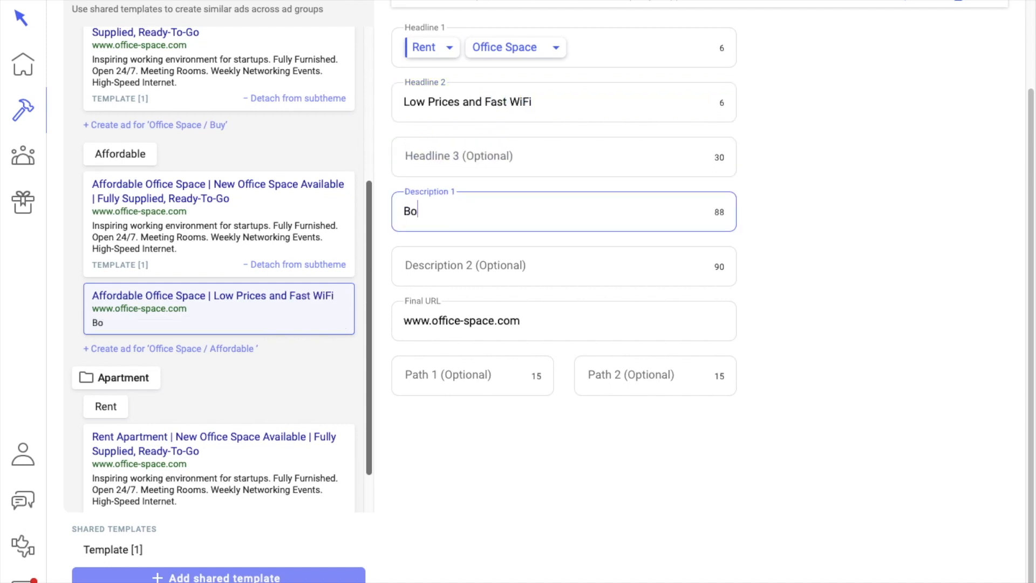
text(ok Space Today)
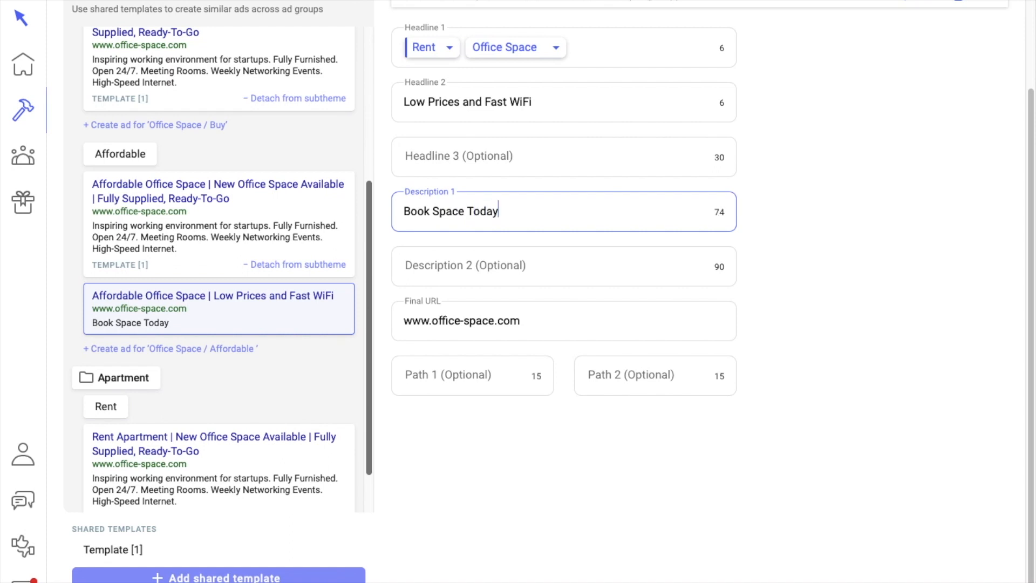
text(! Utilities Included. Conference)
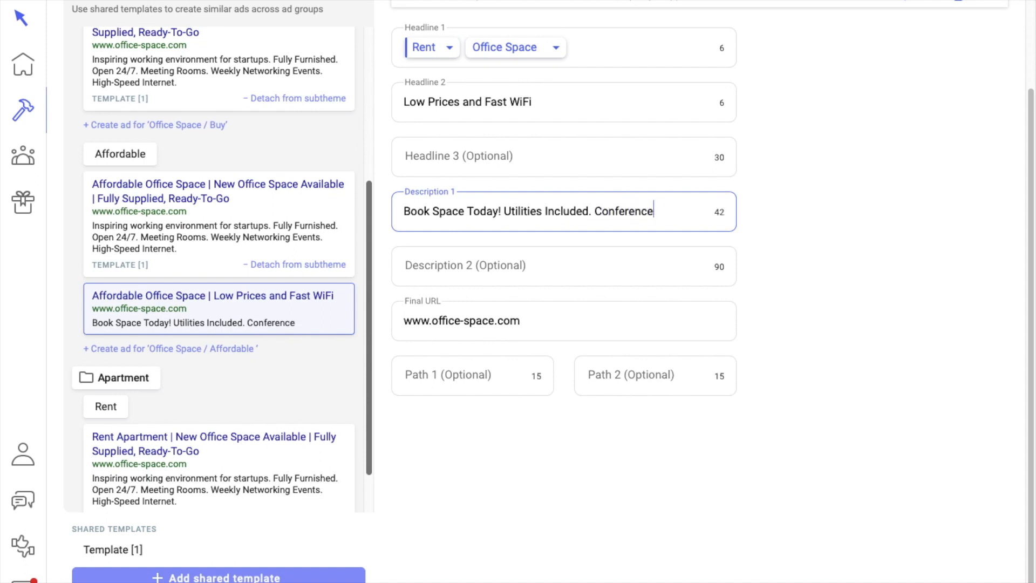
text( Rooms.)
Step: Set the new ad's Description 2 to "Weekly Networking Events. Private Offices. Flexible Contract."
key(Tab)
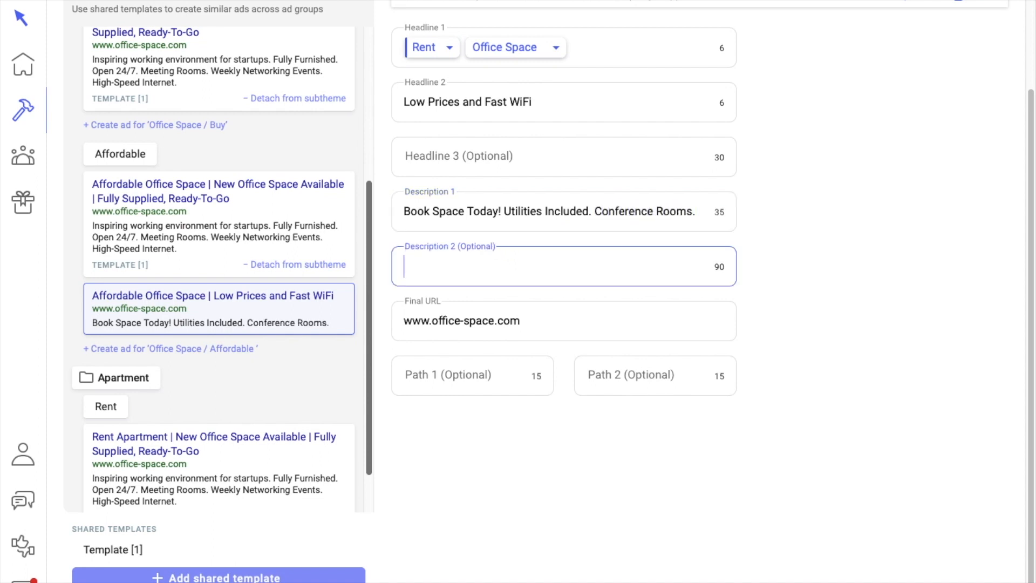
text(Weekly)
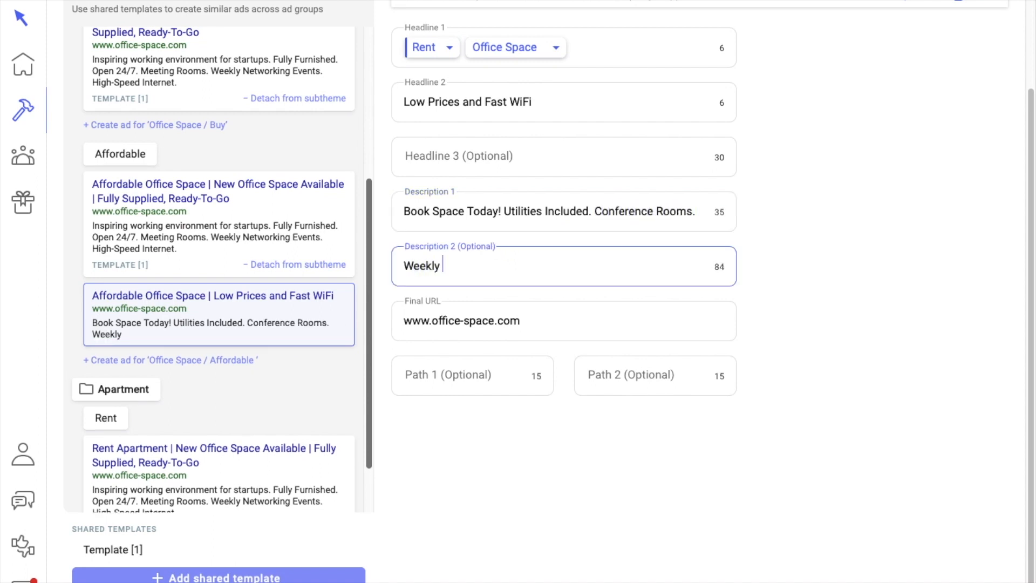
text( Networking Event)
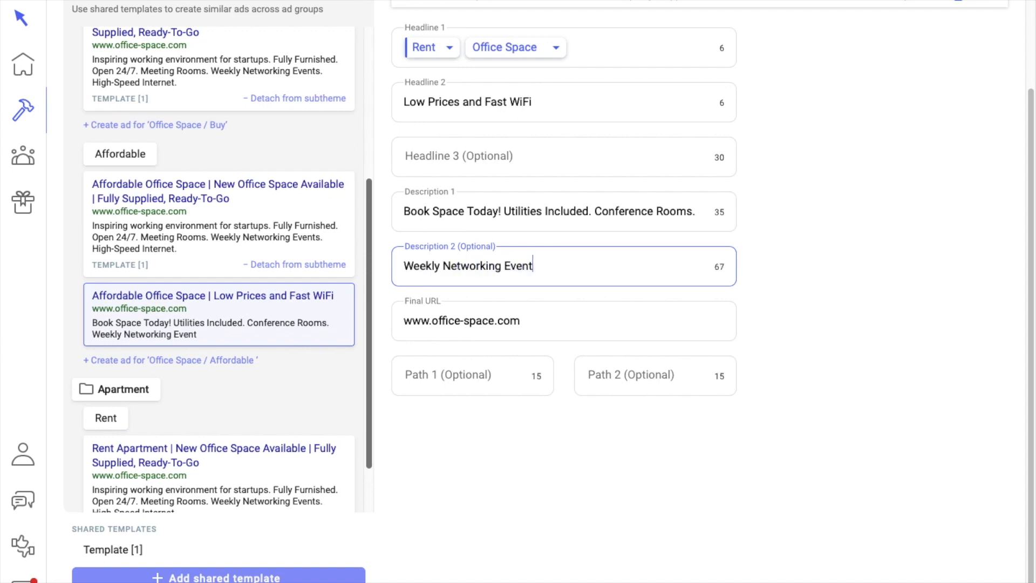
text(s. Private Off)
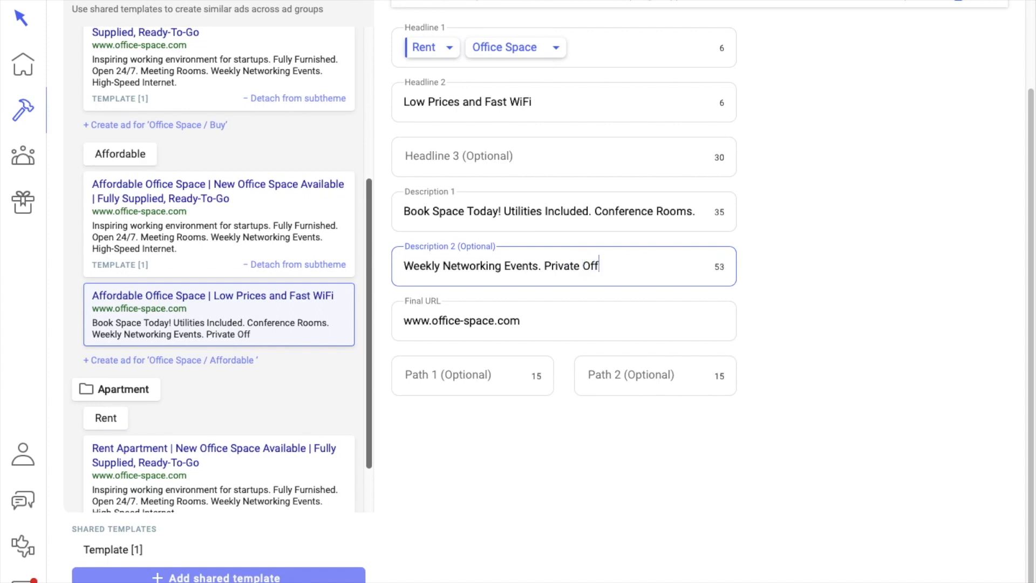
text(ices. Flexible Contract)
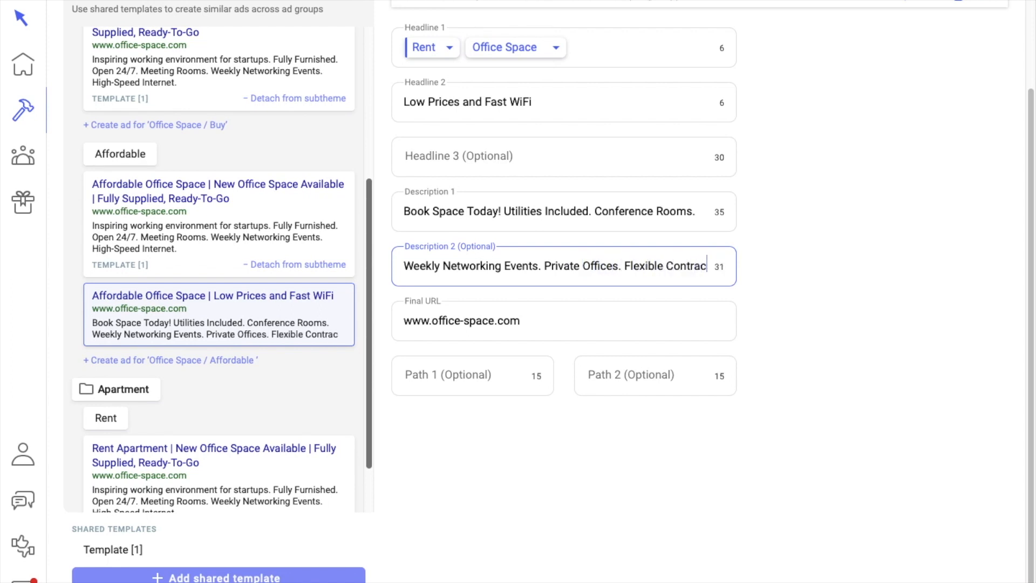
text(.)
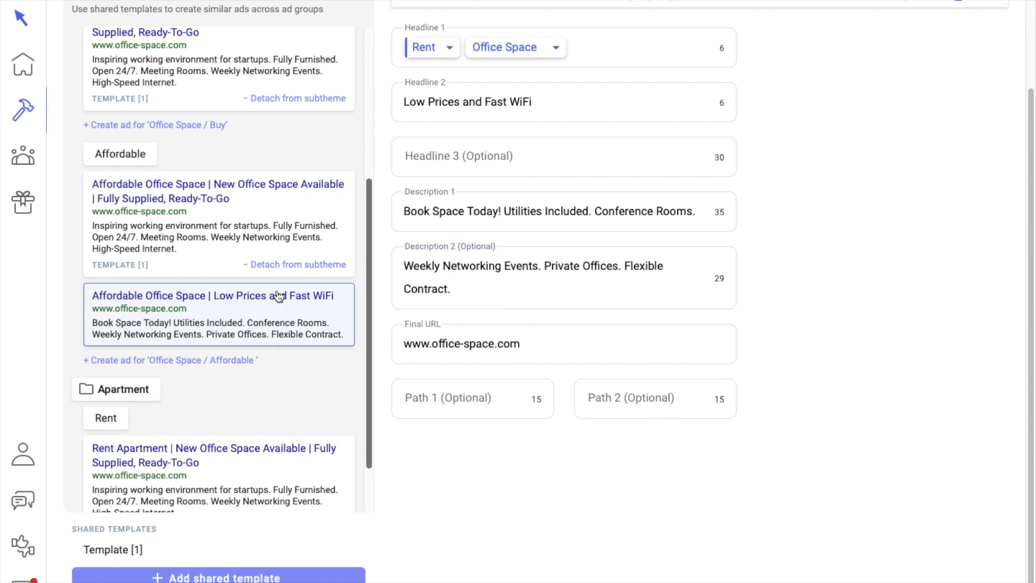
Step: Proceed to the Review stage and examine the keywords, negative keywords and ads of each of the Office Space and Apartment ad groups
scroll(275, 281, down, 3)
scroll(278, 285, up, 10)
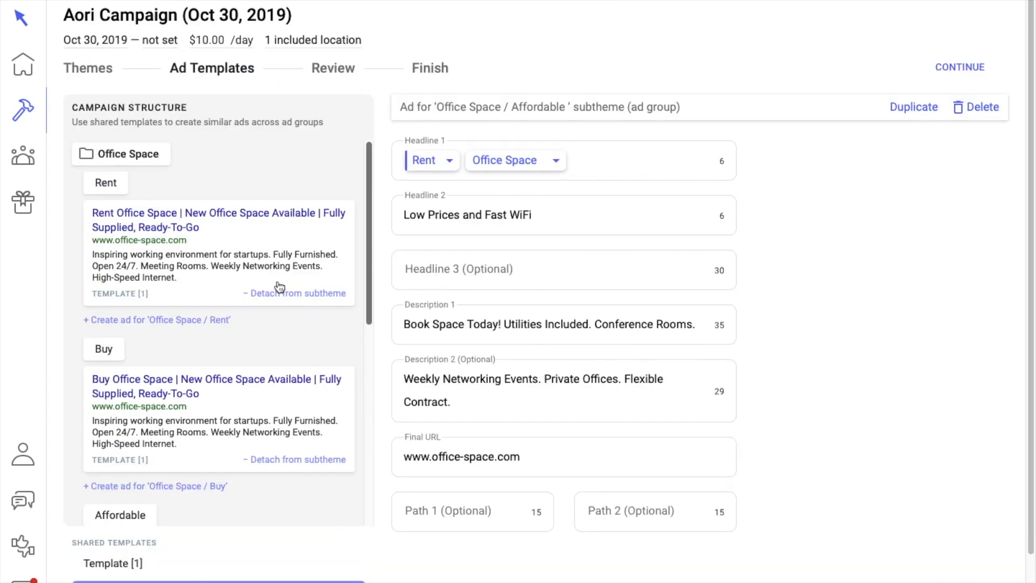
scroll(808, 432, down, 3)
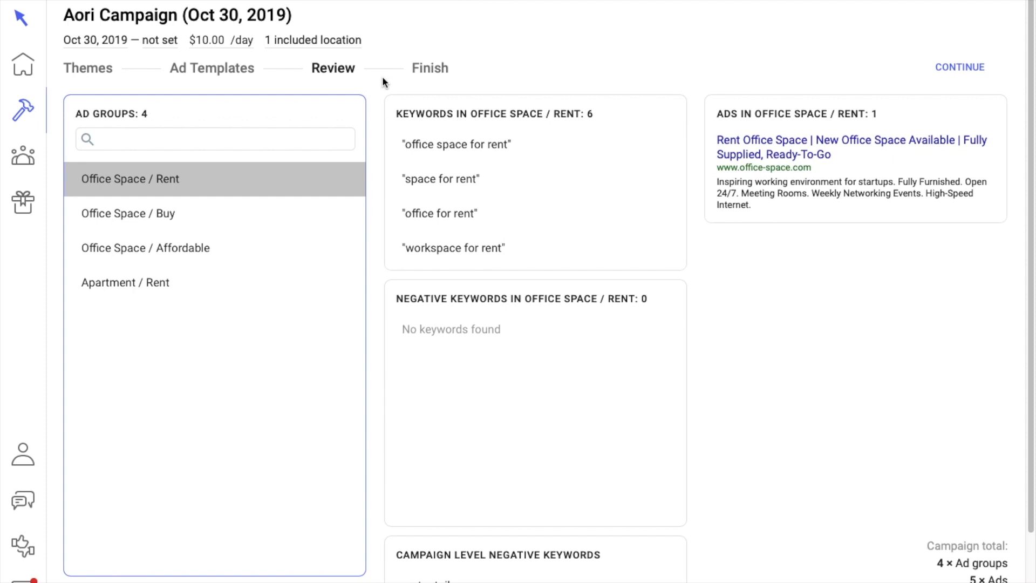
click(190, 220)
click(183, 252)
click(172, 283)
click(179, 252)
click(187, 216)
click(191, 184)
Step: Check the campaign-level negative keywords and campaign totals, and continue to the Finish stage
scroll(191, 184, down, 1)
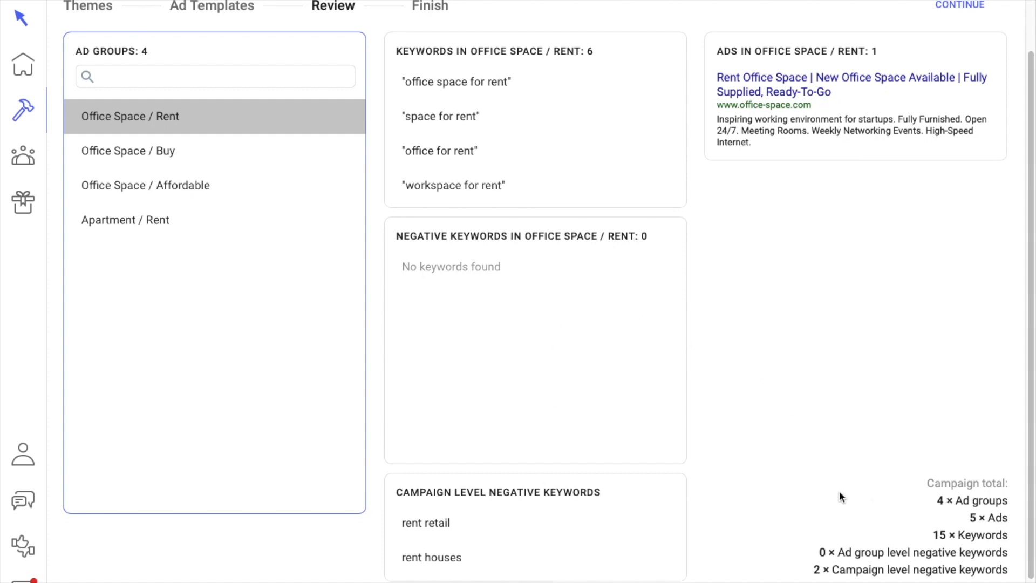
scroll(746, 366, down, 1)
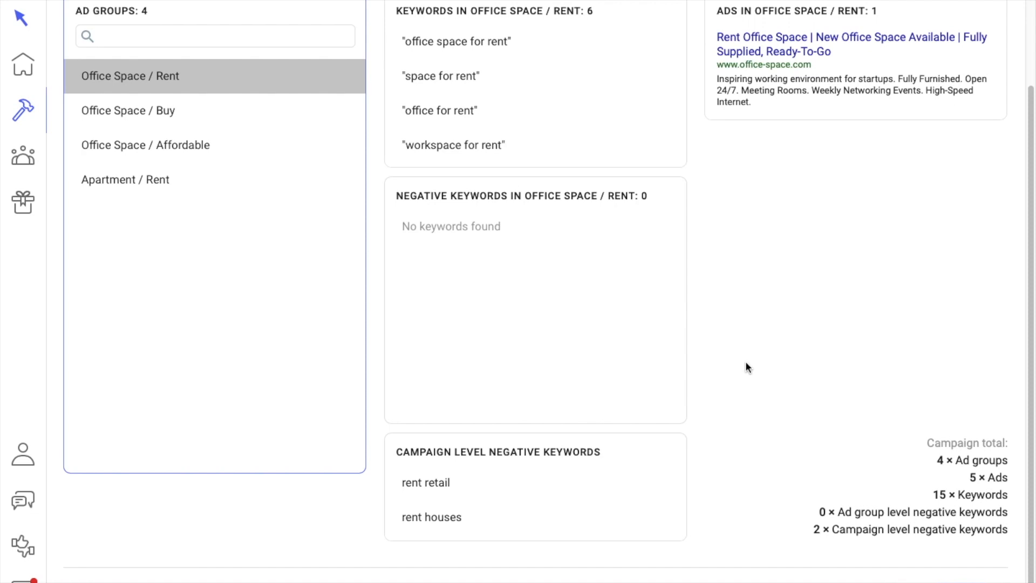
click(966, 580)
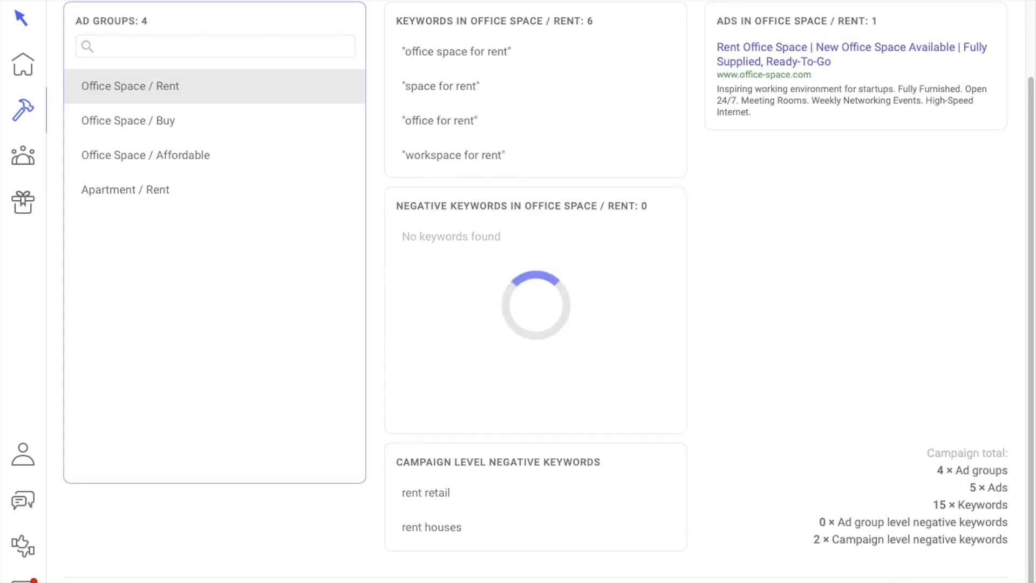